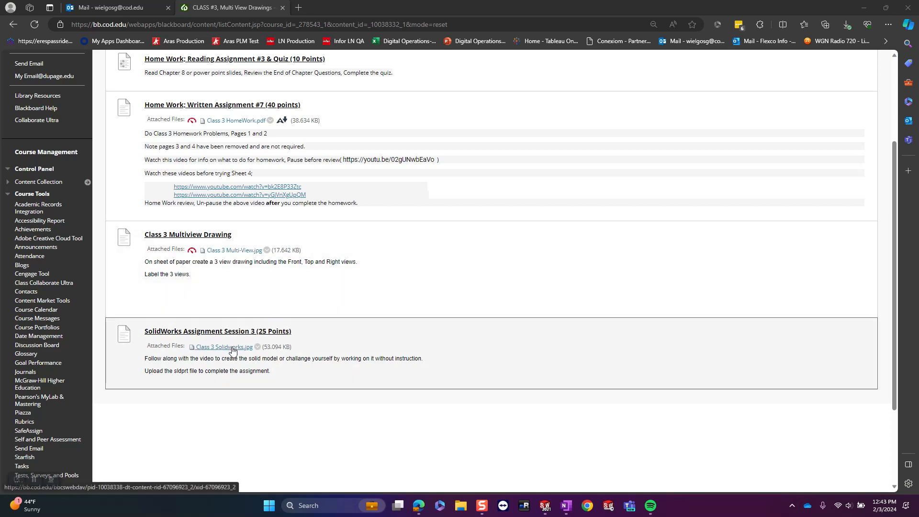
Step: Open the attached Class 3 Solidworks.jpg from the SolidWorks assignment and study the part's dimensioned views
left_click(232, 347)
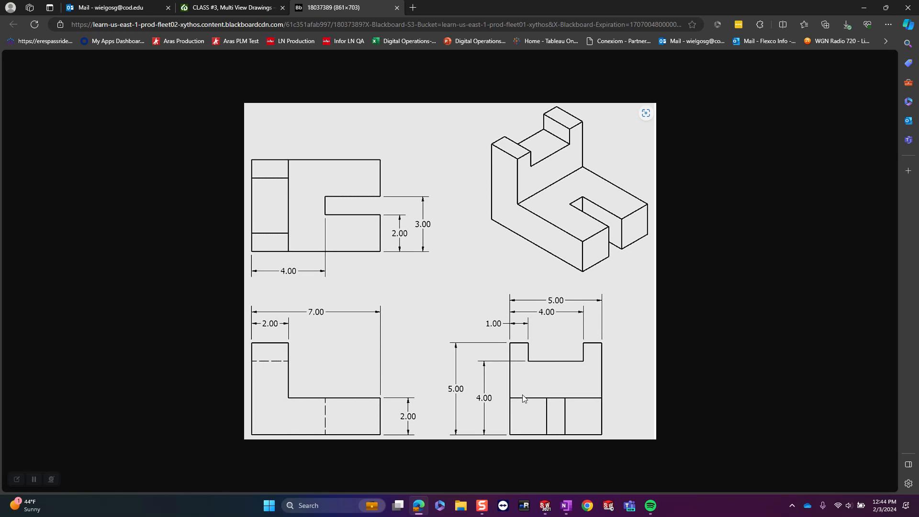
left_click(510, 414)
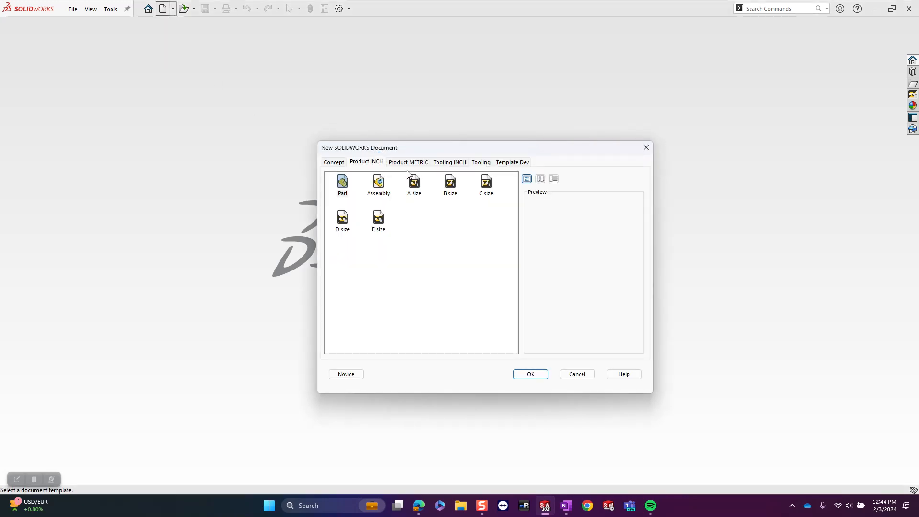
Step: Switch to SOLIDWORKS and create a new Part document from the Novice document types
left_click(340, 372)
left_click(373, 240)
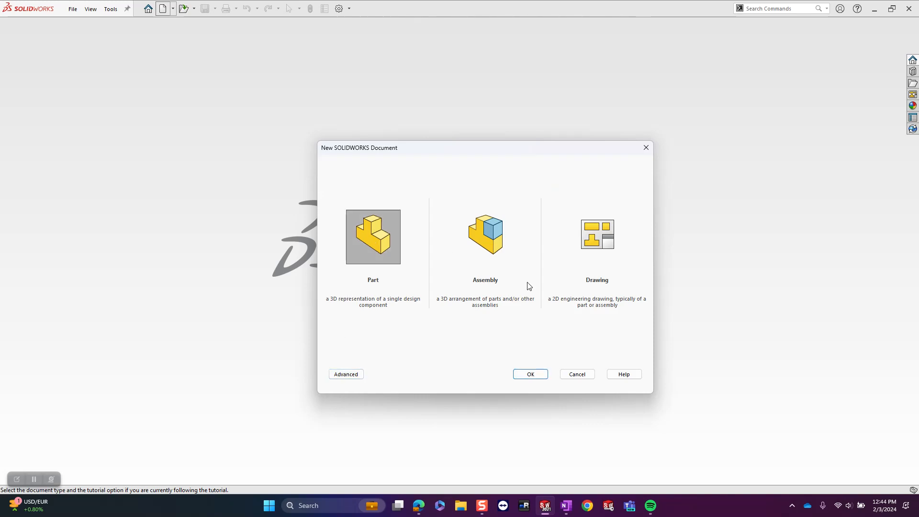
left_click(530, 376)
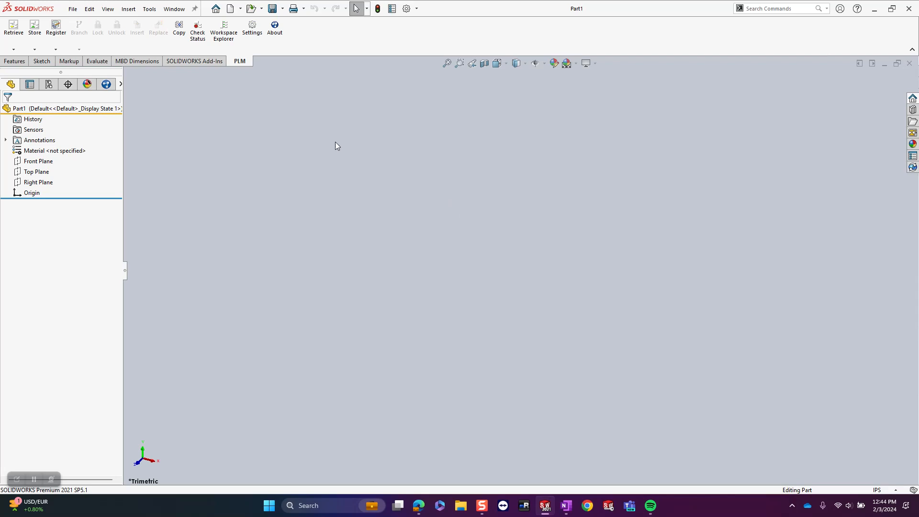
Step: Start an Extruded Boss/Base with its sketch on the Front Plane, dismissing the Aras Innovator login without signing in
left_click(14, 61)
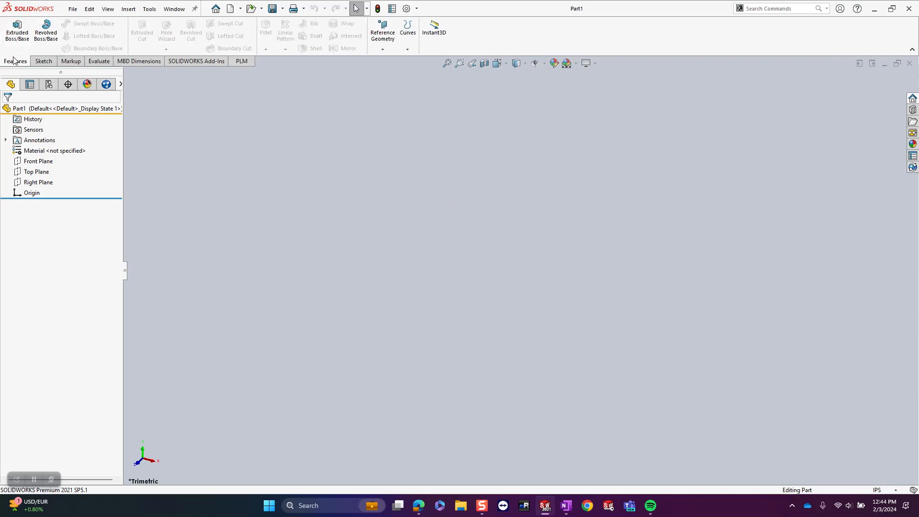
left_click(21, 32)
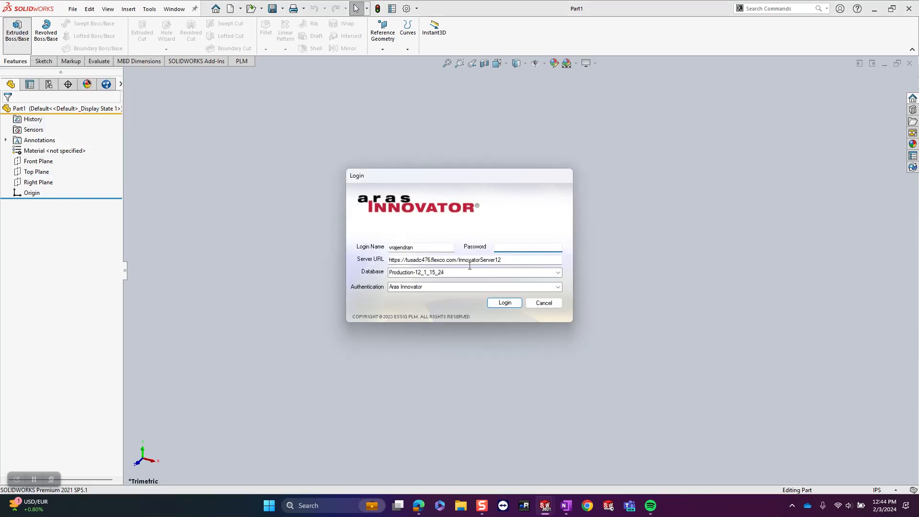
left_click(541, 305)
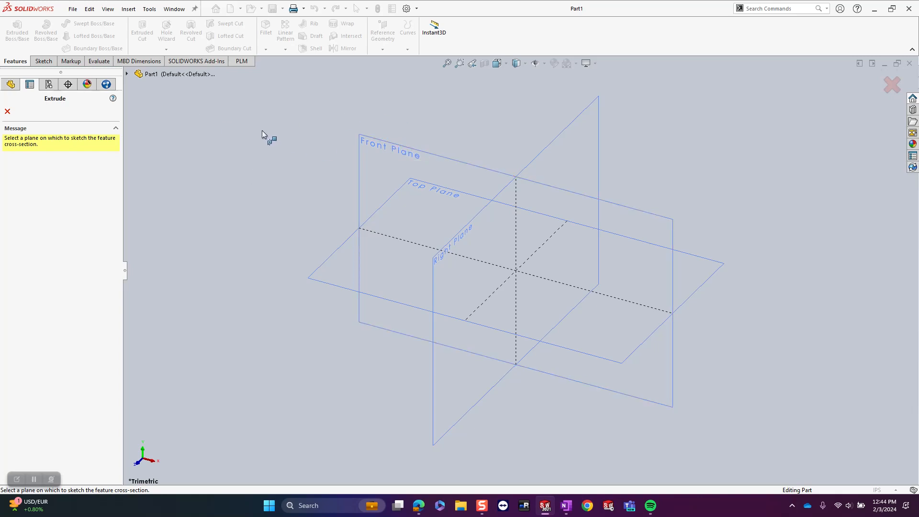
left_click(407, 148)
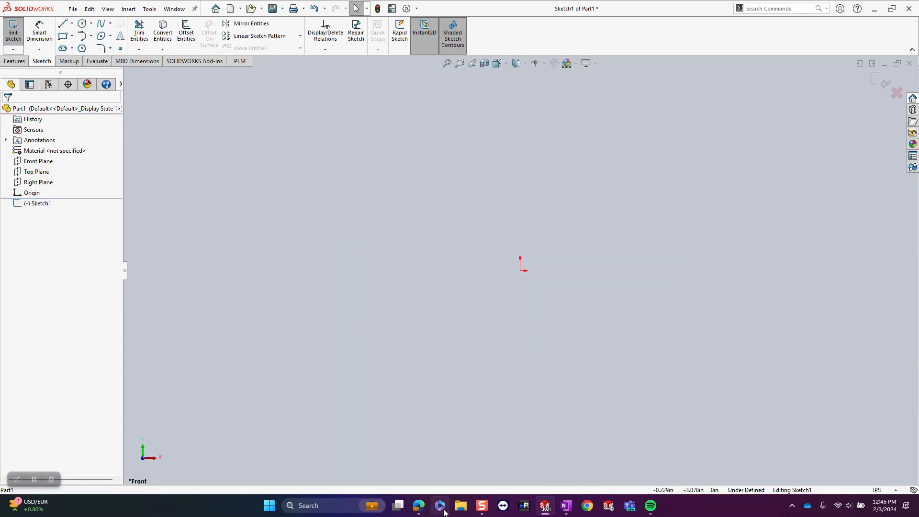
Step: Referring to the drawing's front view, sketch a closed L-shaped line profile from the origin, about 1.69 in tall and 2.06 in wide
left_click(419, 504)
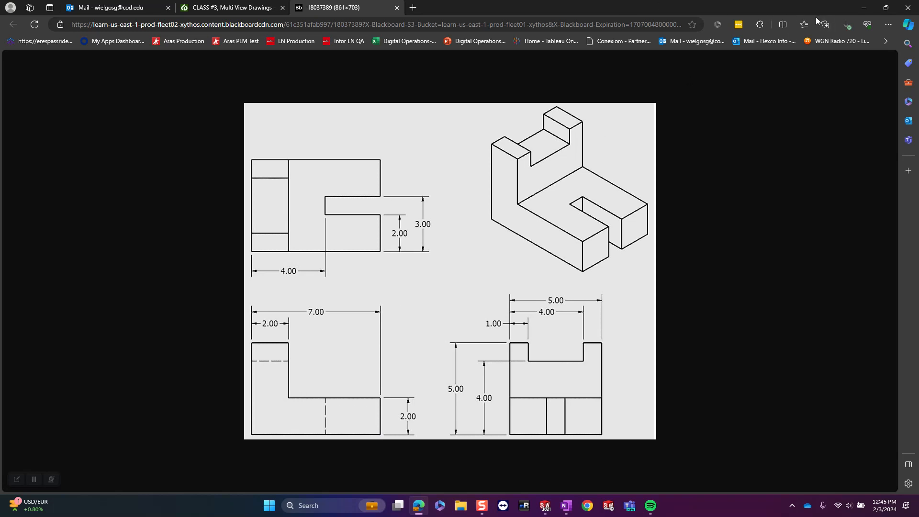
left_click(864, 7)
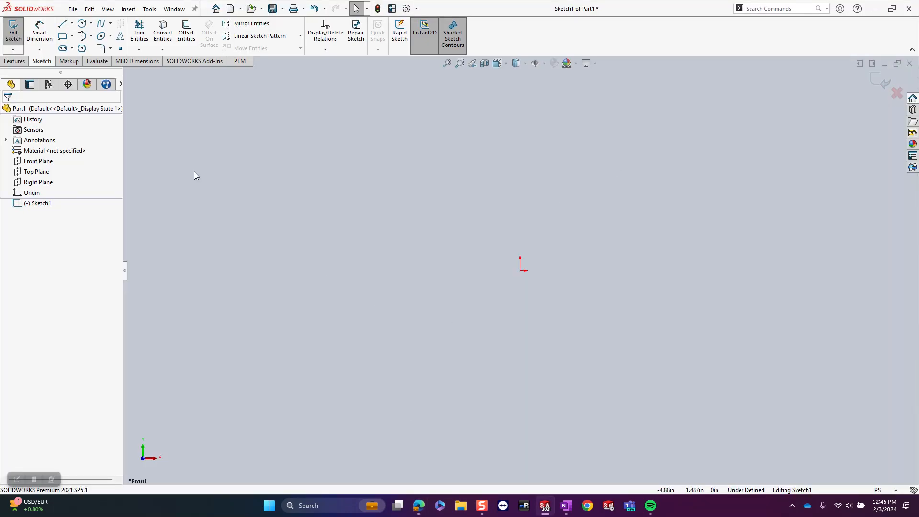
left_click(63, 23)
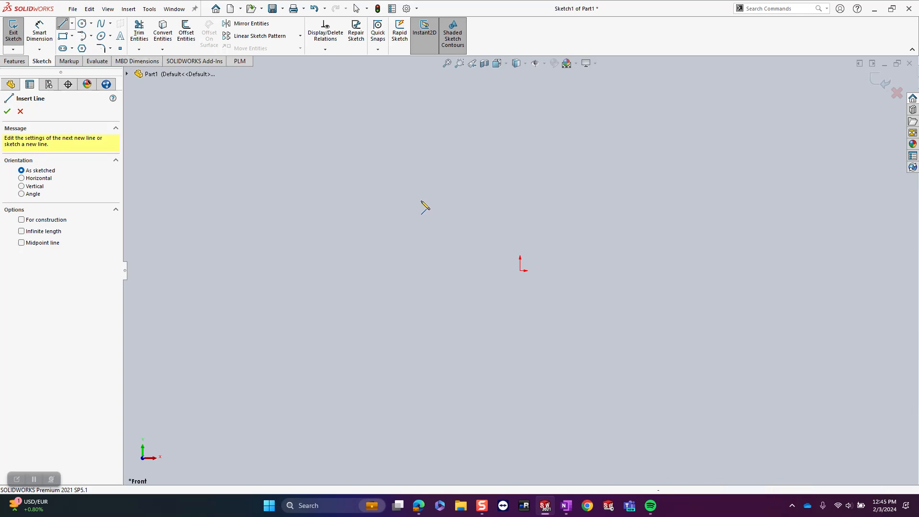
left_click(520, 271)
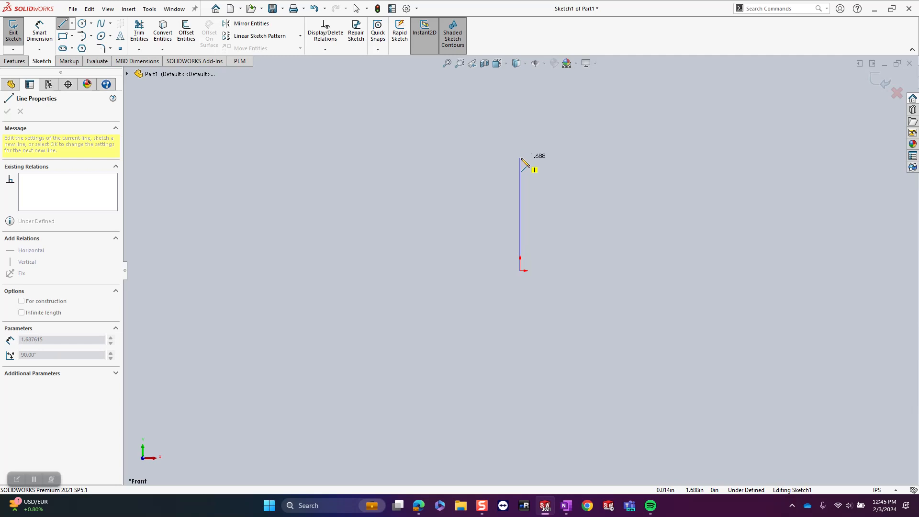
left_click(520, 158)
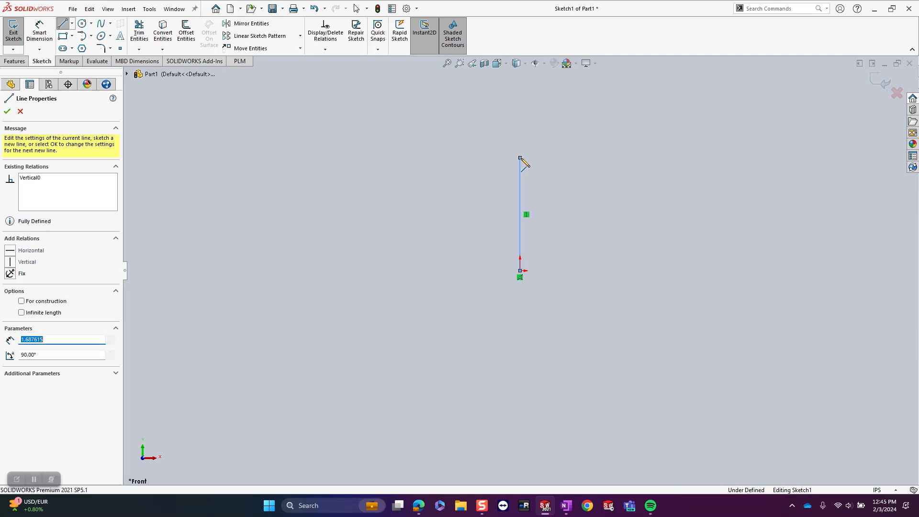
left_click(558, 158)
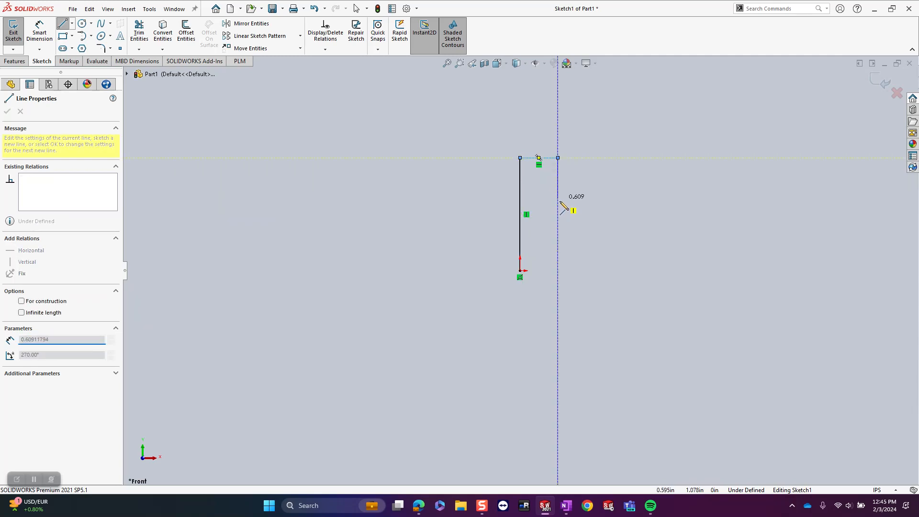
left_click(558, 234)
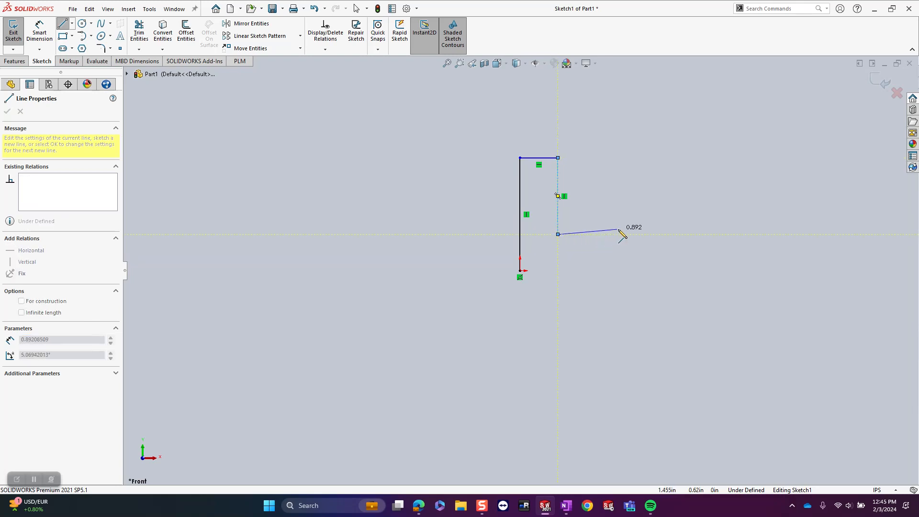
left_click(657, 234)
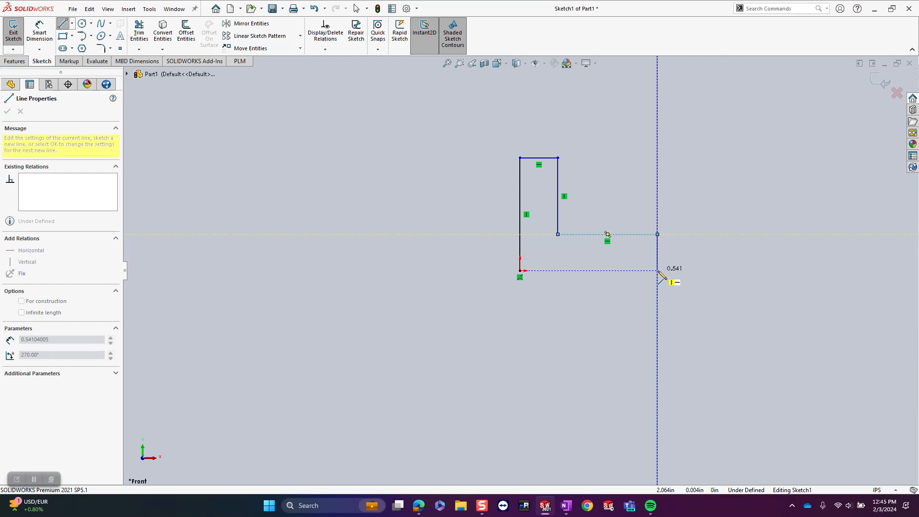
left_click(658, 271)
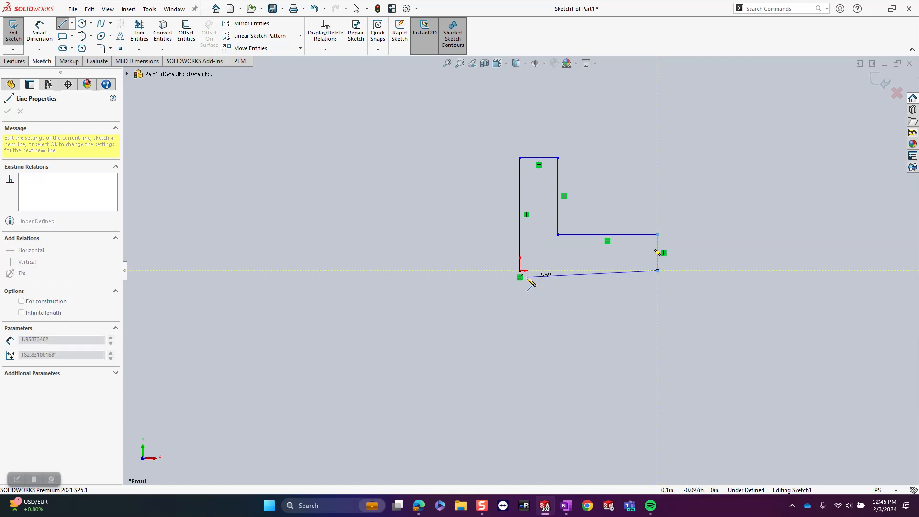
left_click(520, 271)
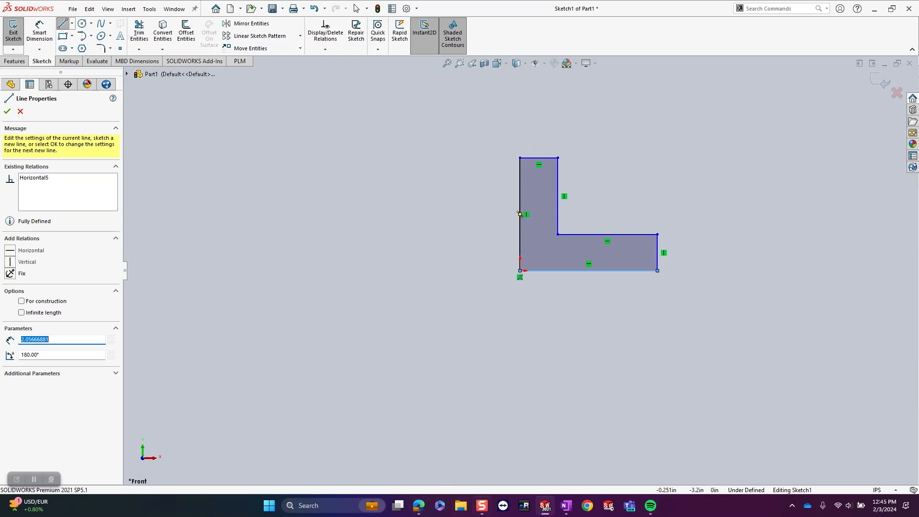
Step: Check the front view in the drawing and dimension the L-profile's overall width as 7 in
left_click(418, 505)
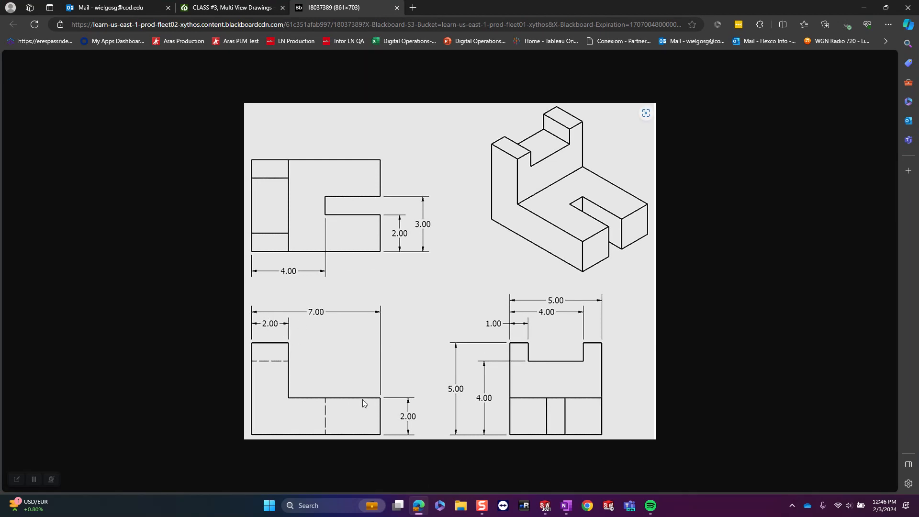
left_click(545, 506)
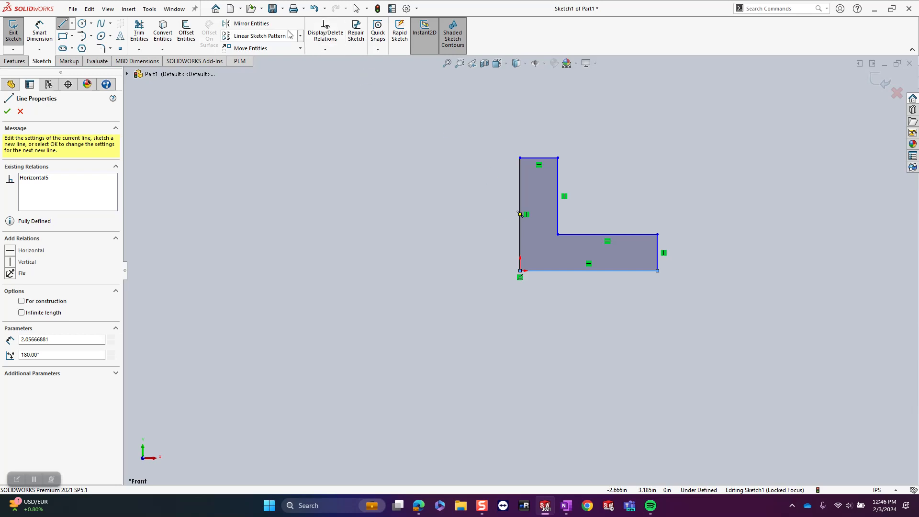
left_click(39, 30)
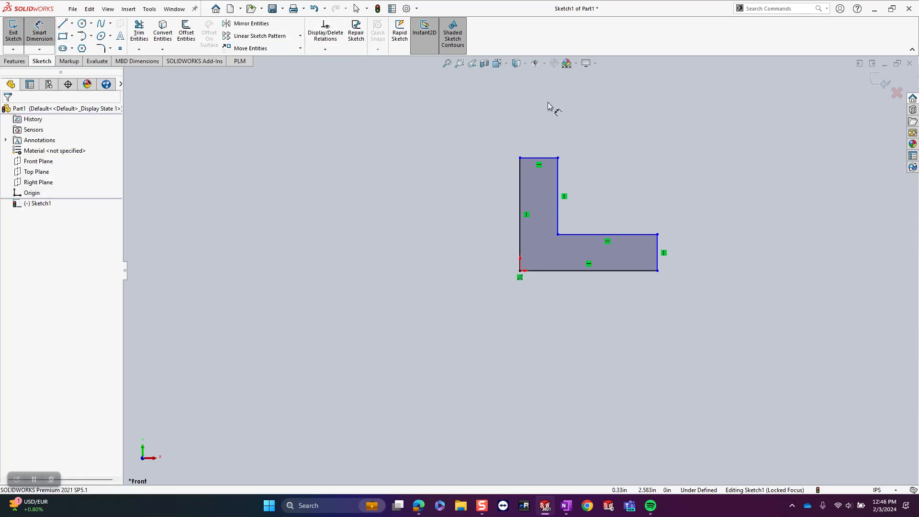
left_click(521, 177)
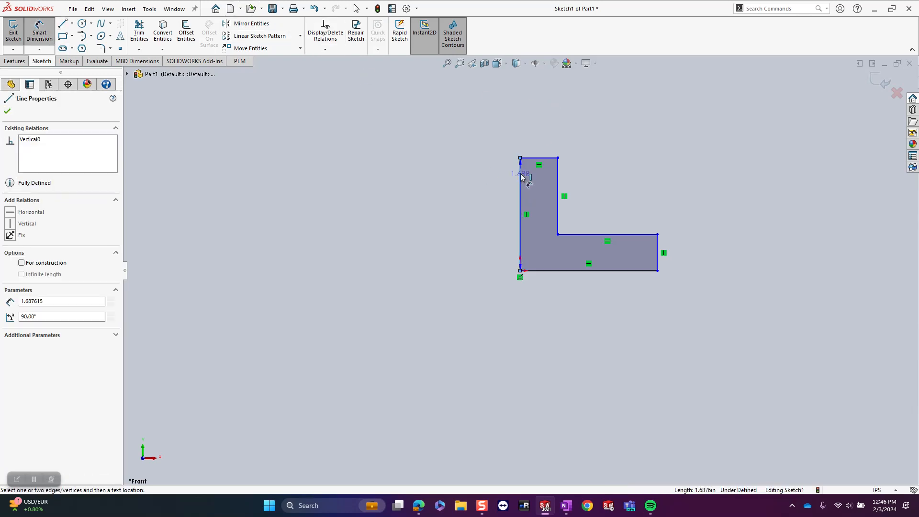
left_click(658, 249)
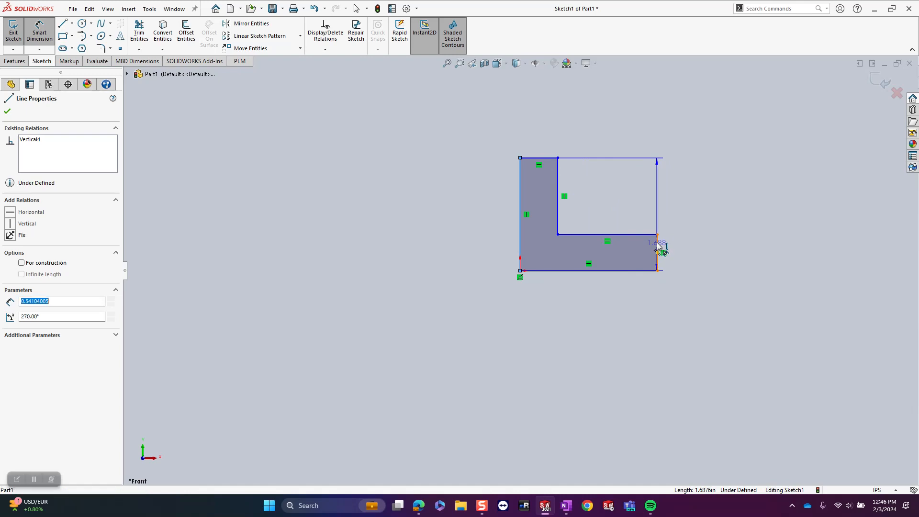
left_click(594, 102)
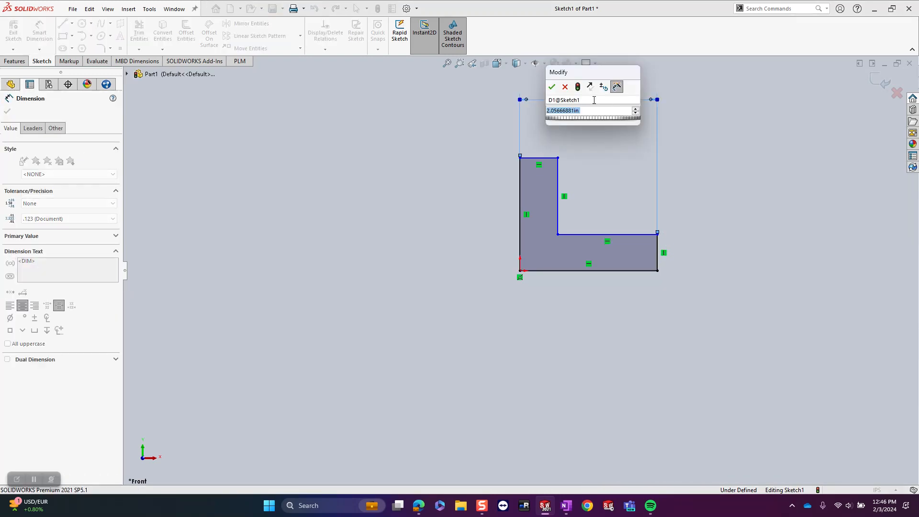
type("7")
key("Return")
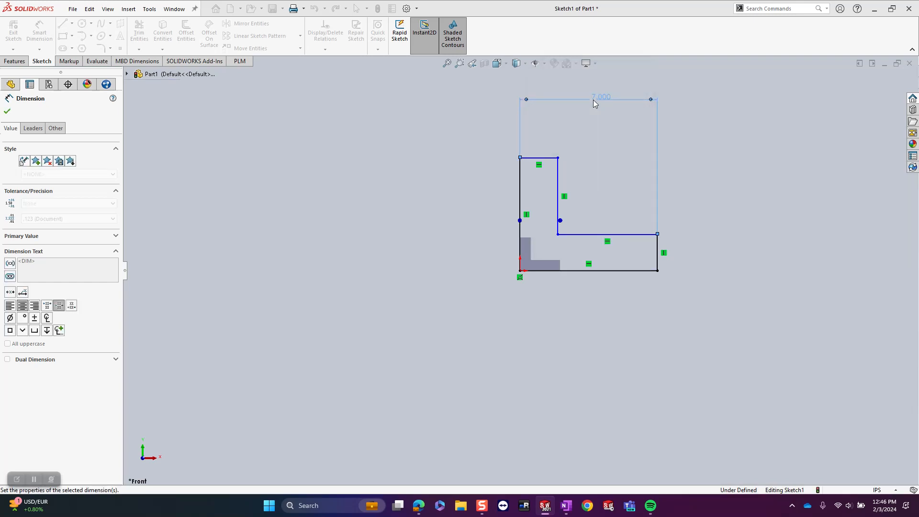
Step: Dimension the top edge of the profile's upright leg as 2 in
left_click(544, 157)
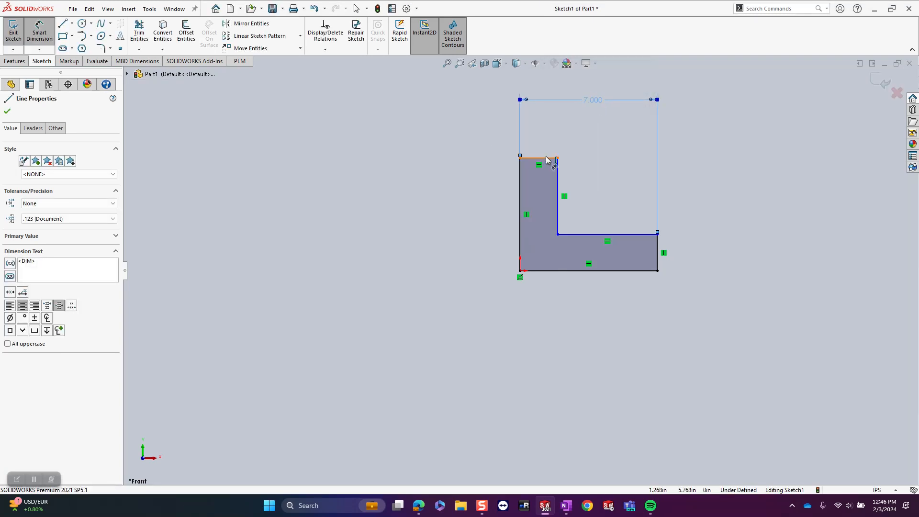
left_click(542, 142)
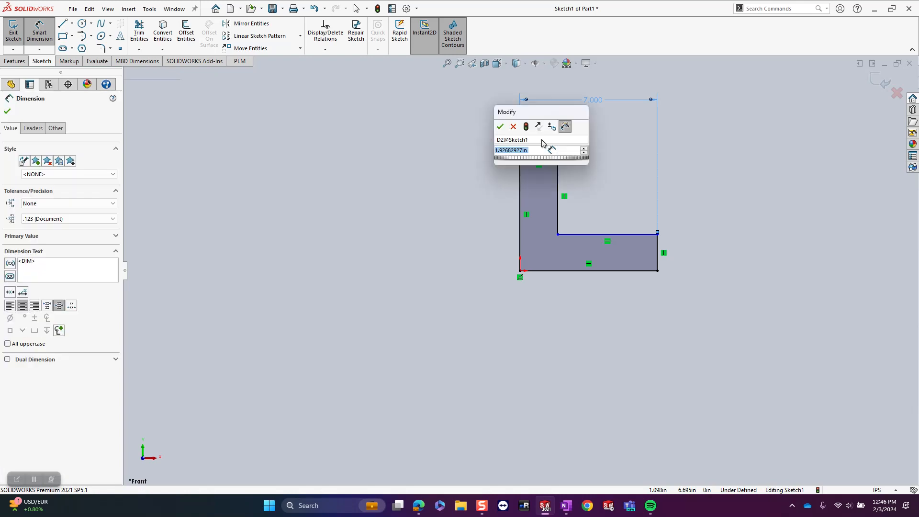
type("2")
key("Return")
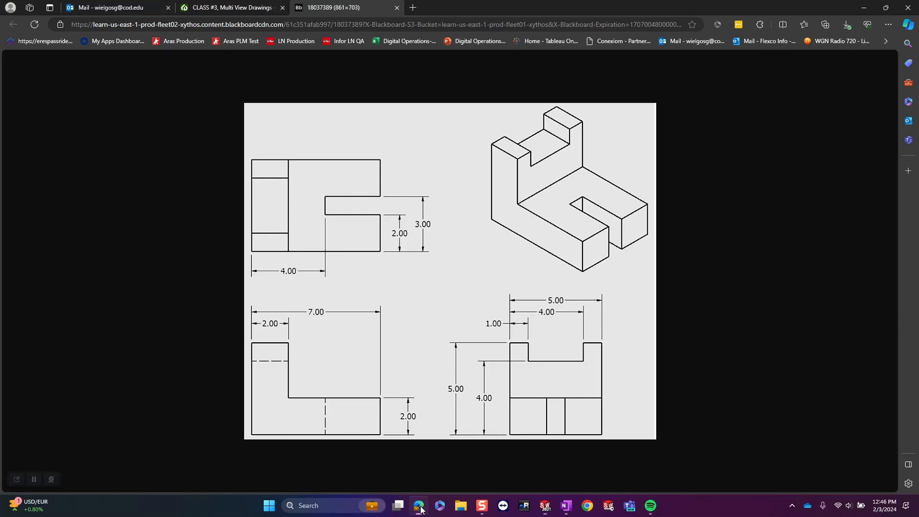
Step: Consult the drawing again and dimension the height of the profile's horizontal leg as 2 in
left_click(418, 506)
left_click(545, 505)
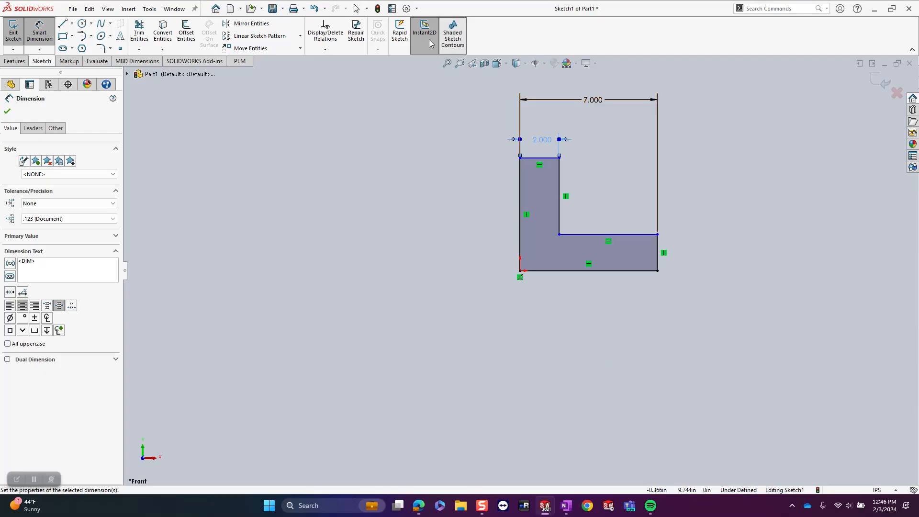
left_click(641, 271)
left_click(643, 235)
left_click(694, 250)
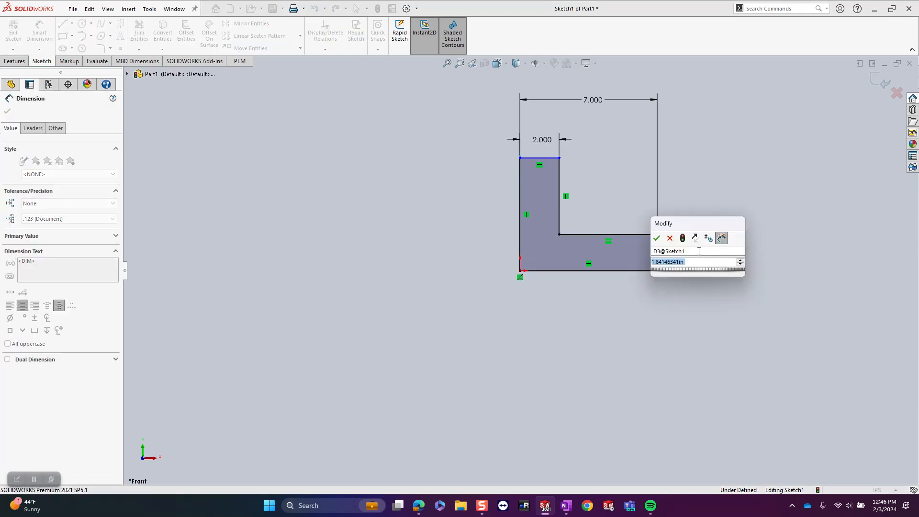
type("2")
key("Return")
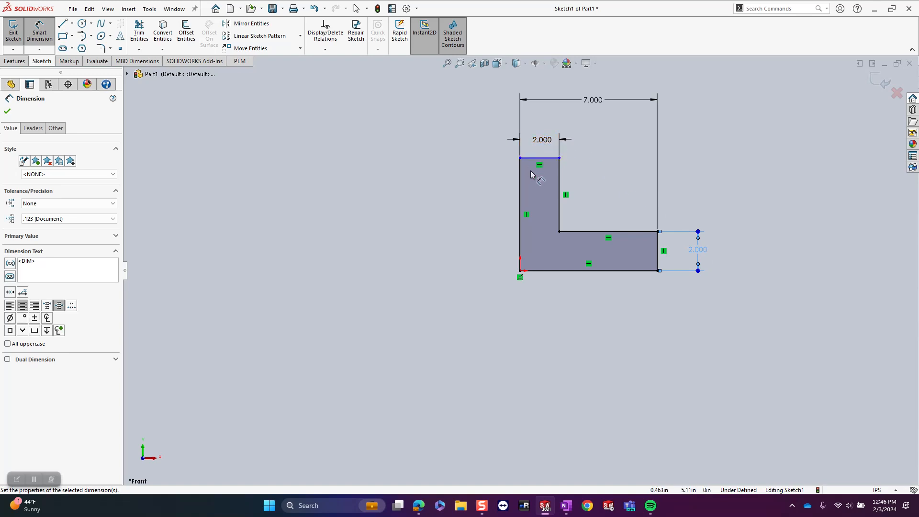
Step: Dimension the profile's overall height between its top and bottom edges as 5 in
left_click(537, 158)
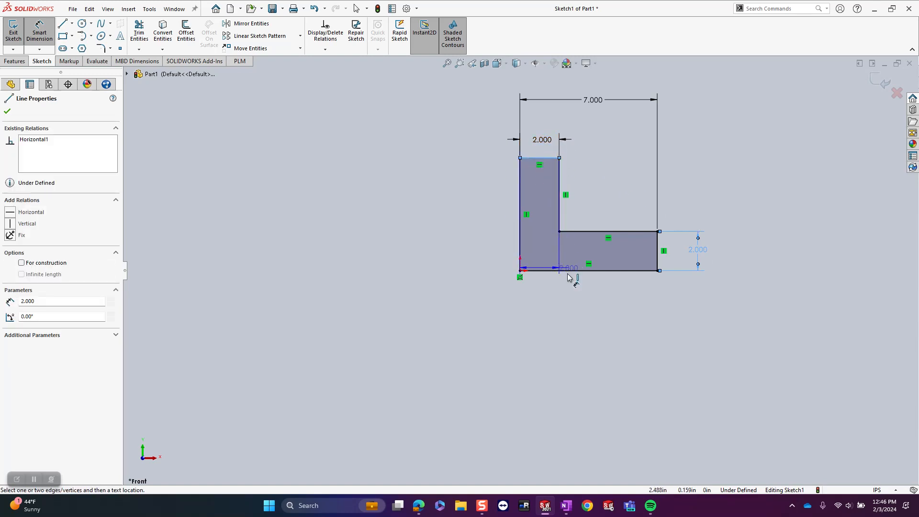
left_click(570, 271)
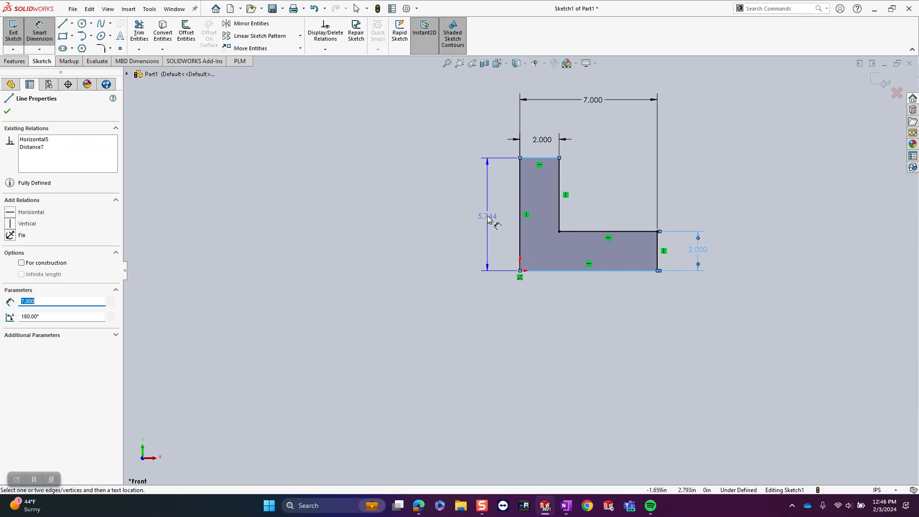
left_click(484, 223)
type("5")
key("Return")
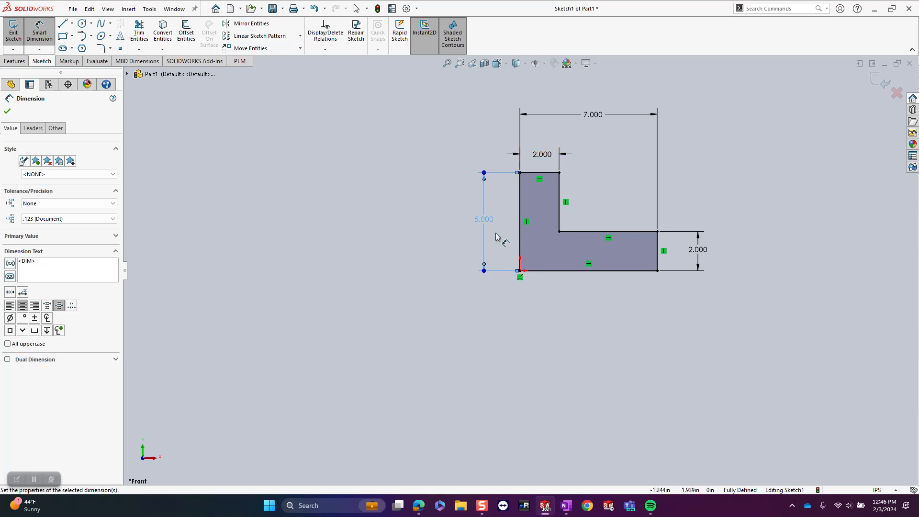
Step: Check the part's depth in the drawing and extrude the L-shaped profile as a 5 in blind boss
left_click(419, 506)
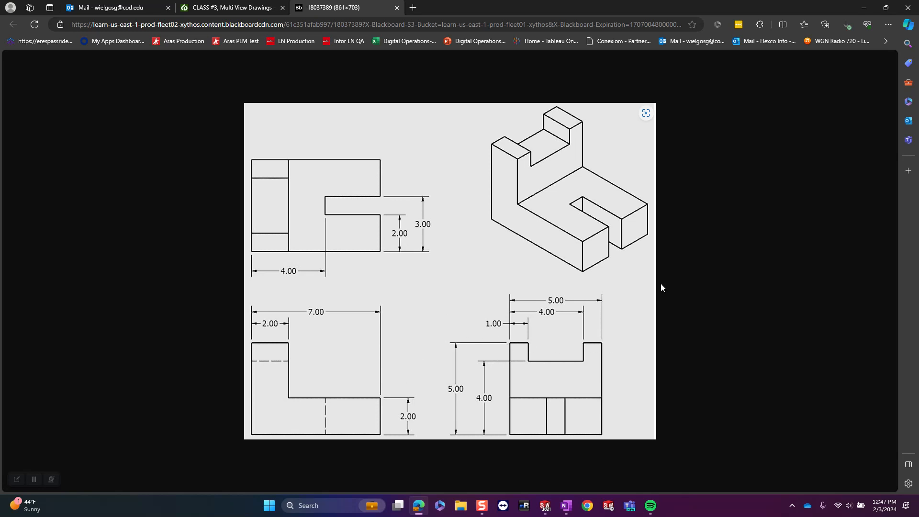
left_click(864, 7)
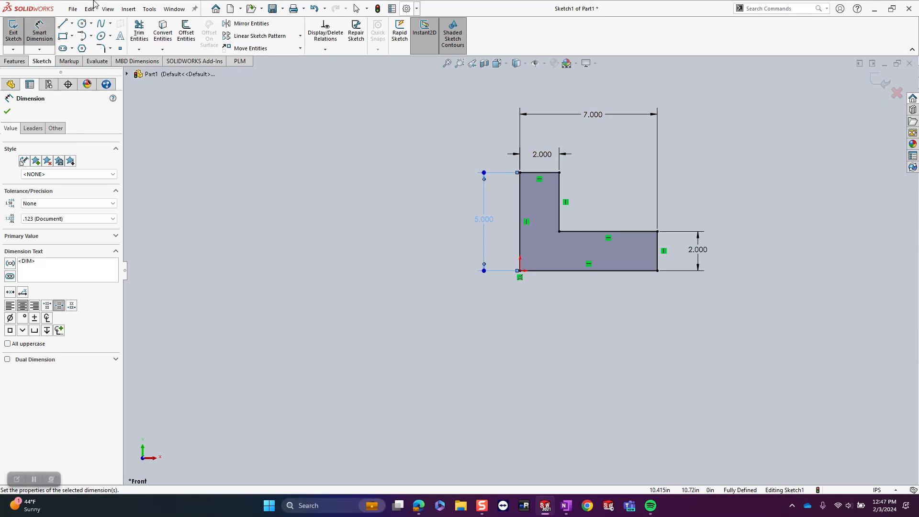
key("e")
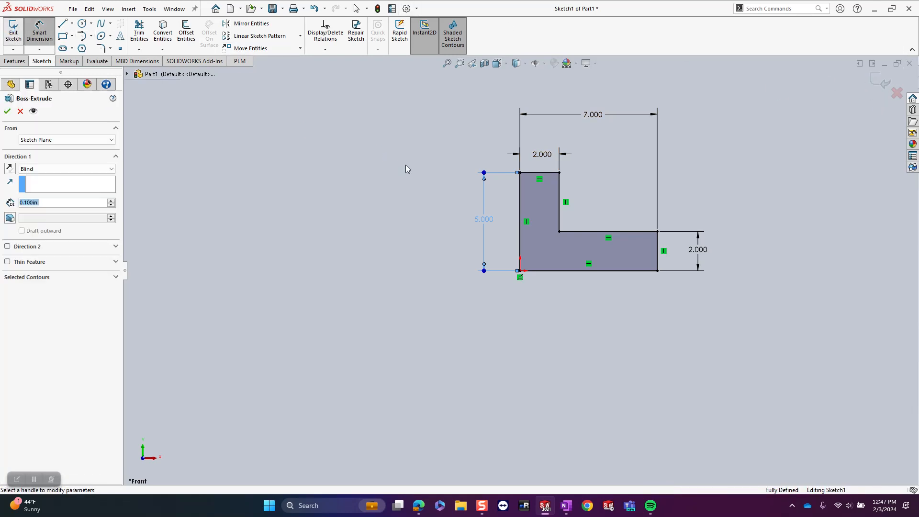
left_click(54, 204)
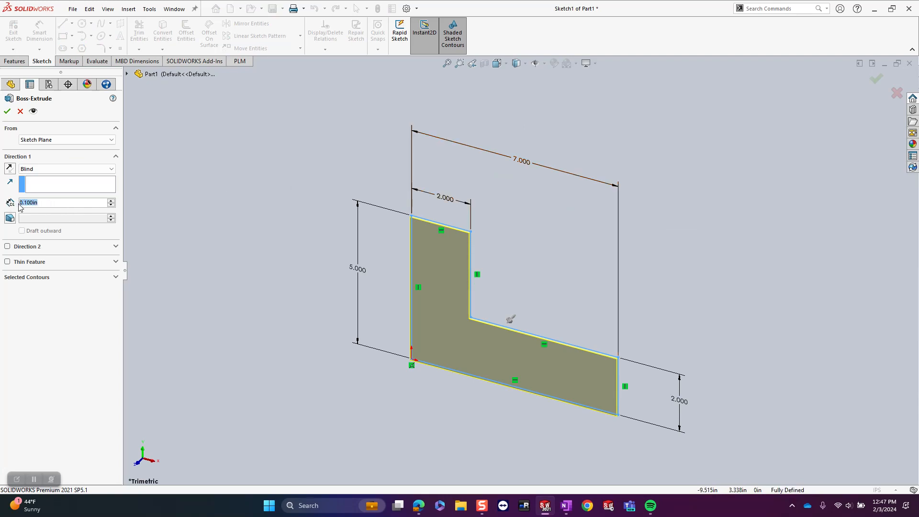
type("5")
key("Return")
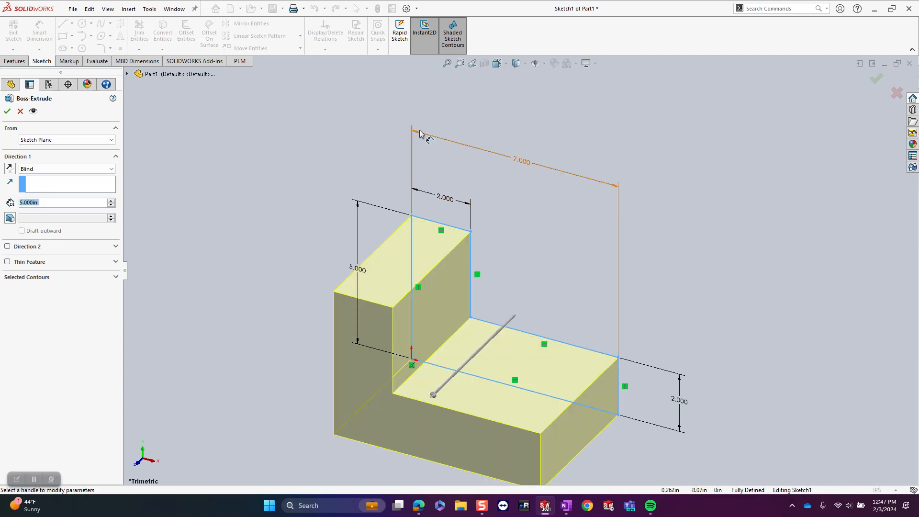
left_click(871, 82)
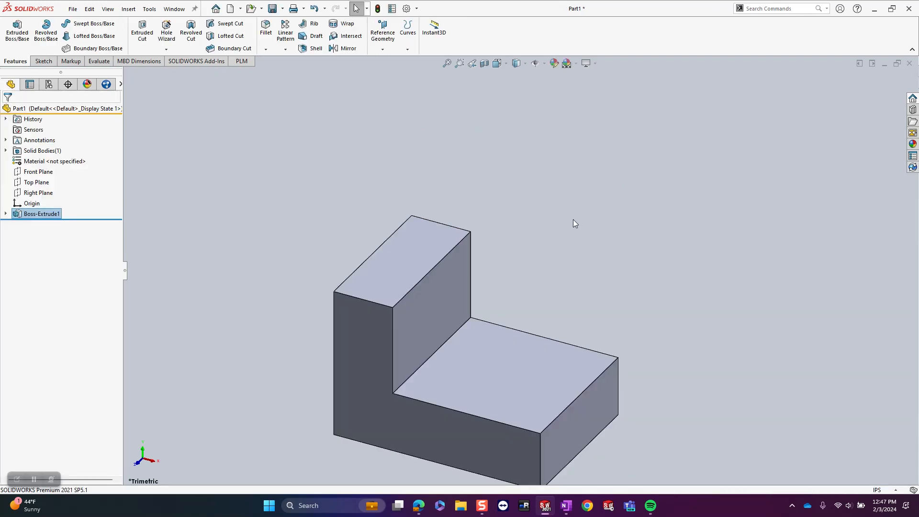
Step: Fit the part in view and save it to the Desktop as a SOLIDWORKS part named Class 3
left_click(445, 64)
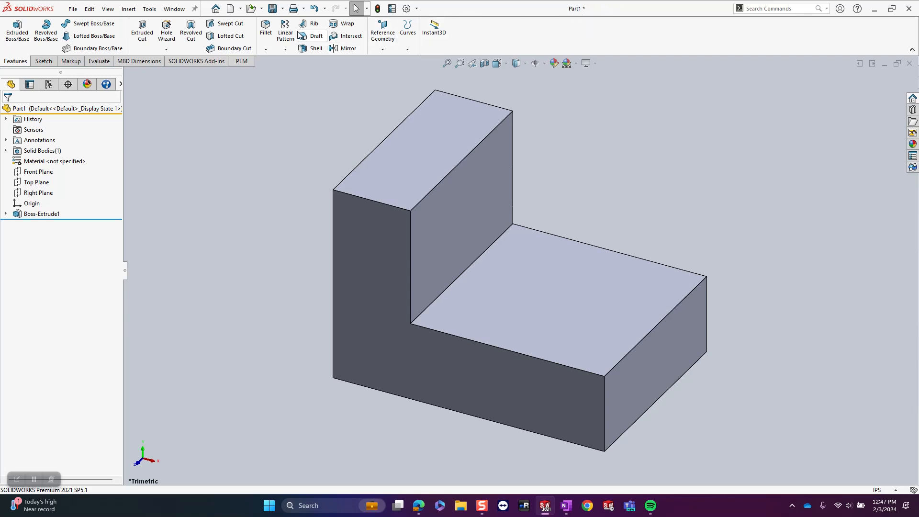
left_click(272, 9)
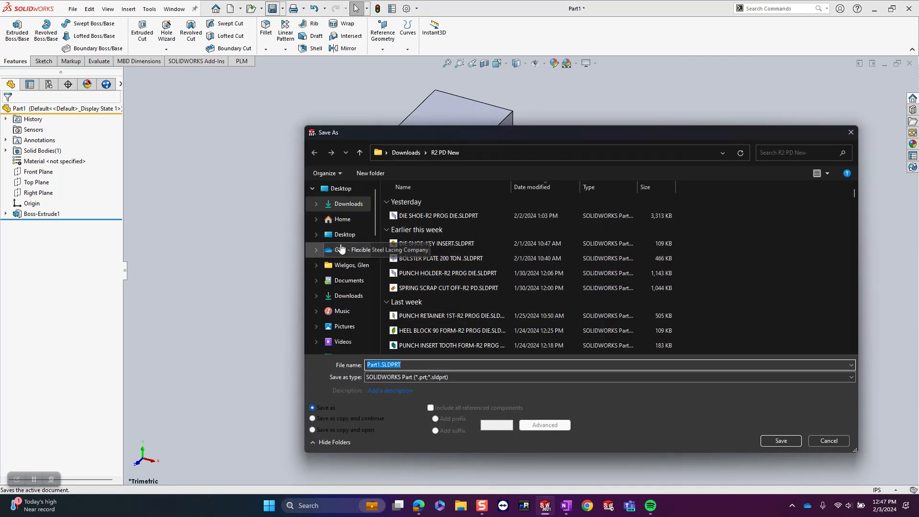
left_click(343, 234)
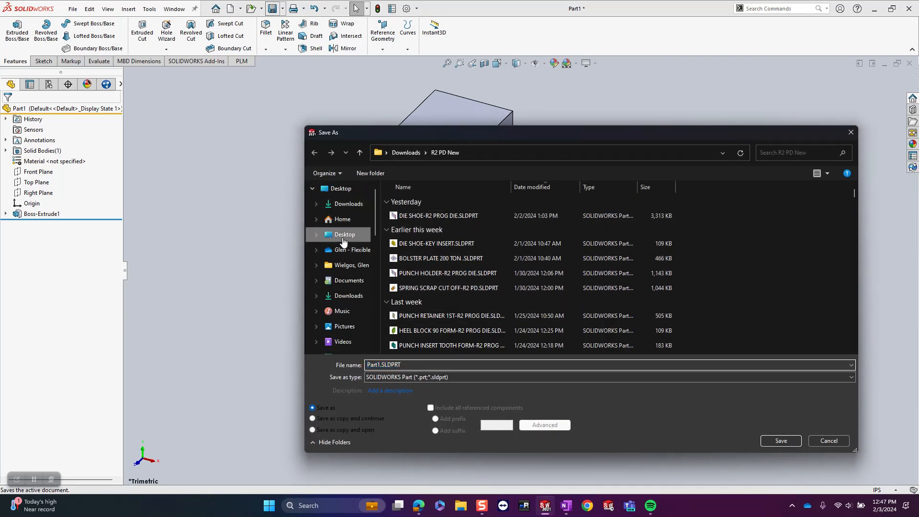
left_click(425, 365)
type("Class 3")
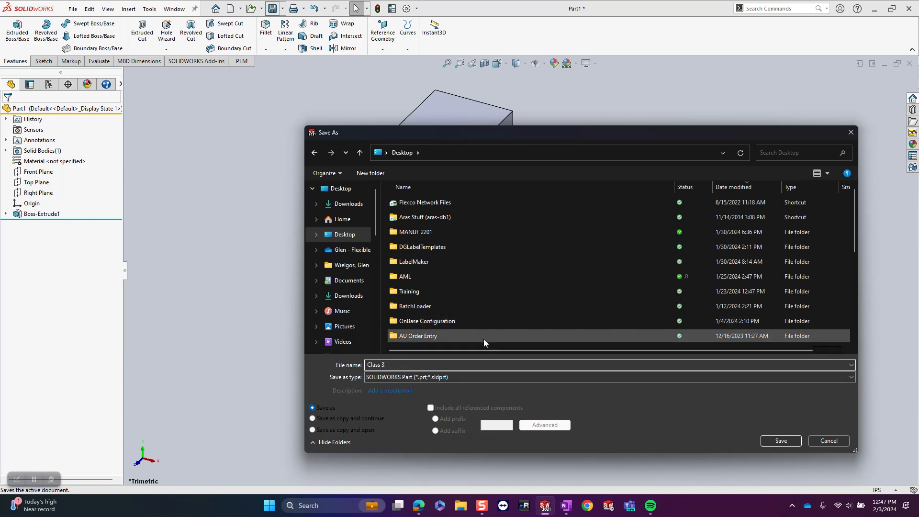
left_click(781, 441)
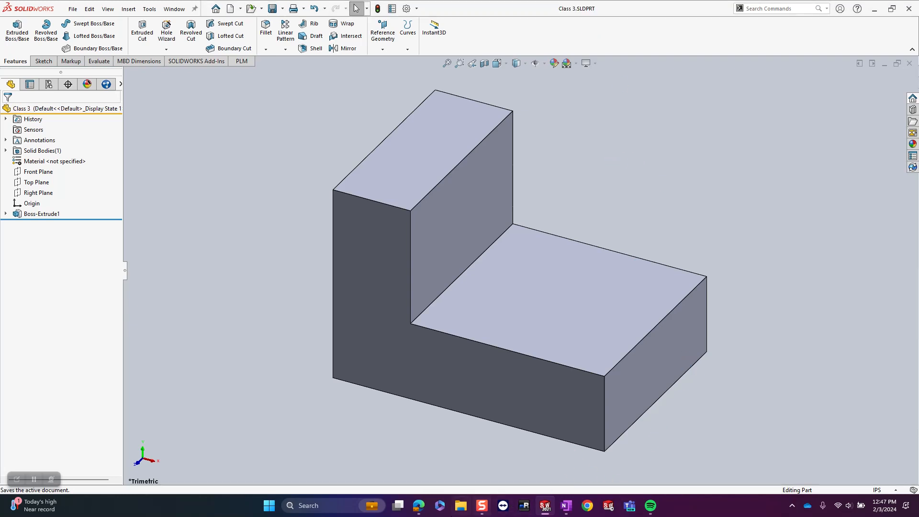
left_click(481, 506)
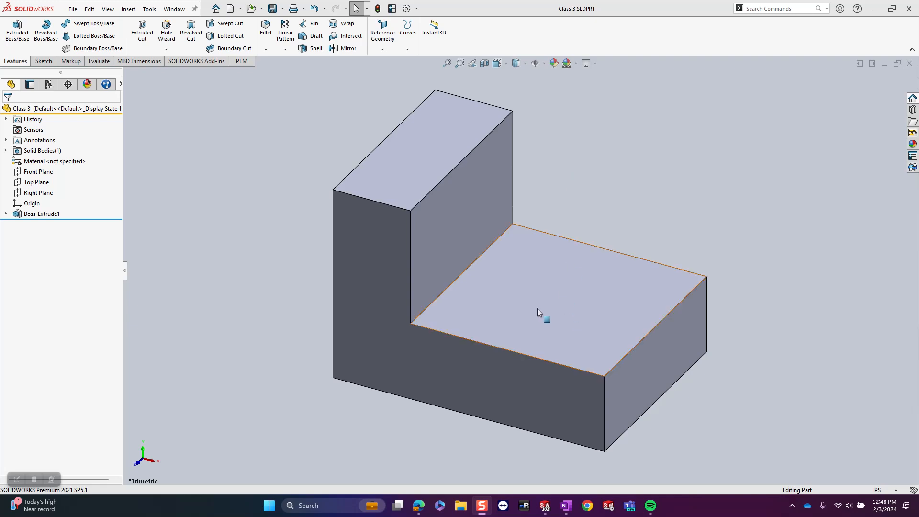
Step: Consult the drawing, start an Extruded Cut sketch on the top face of the horizontal leg and view it straight on
left_click(419, 505)
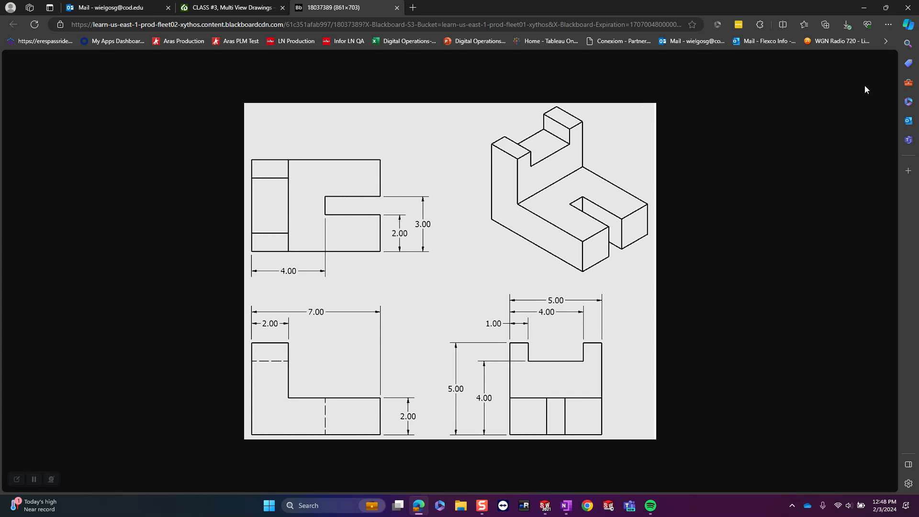
left_click(863, 8)
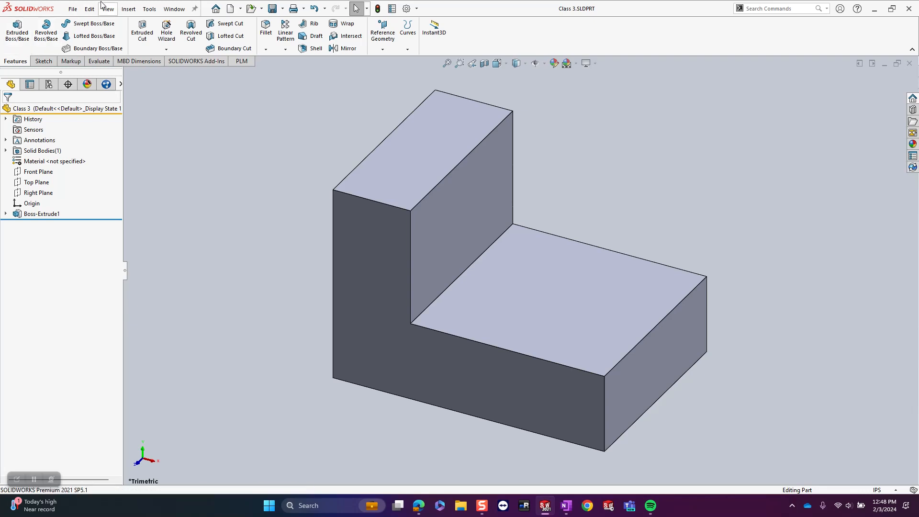
left_click(147, 33)
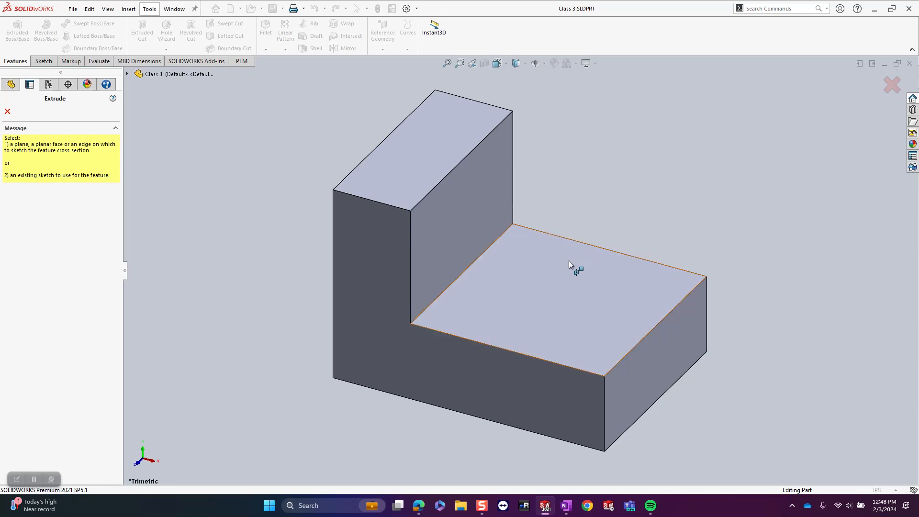
left_click(578, 292)
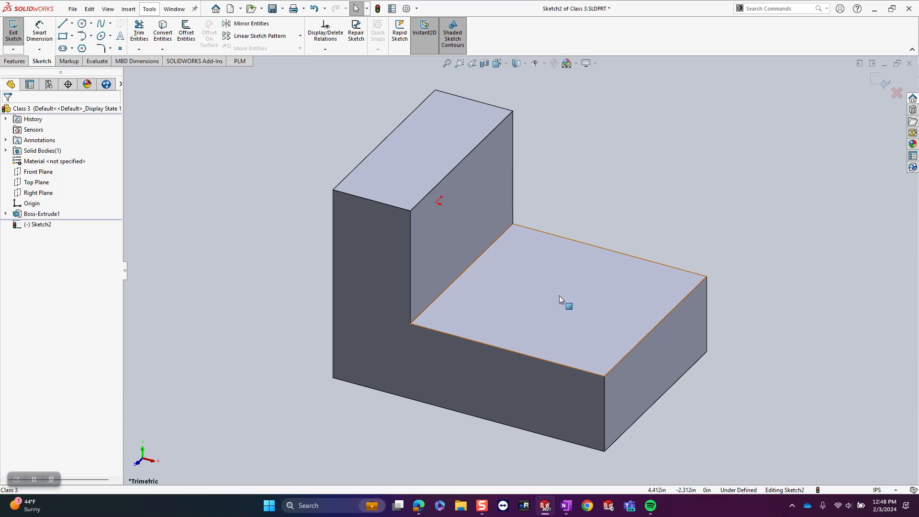
key("ctrl+8")
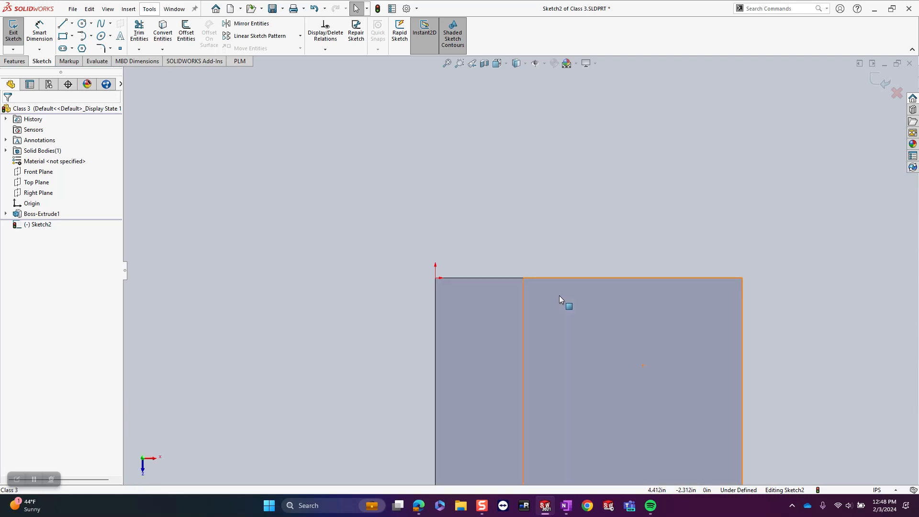
middle_click_drag(624, 360, 584, 315)
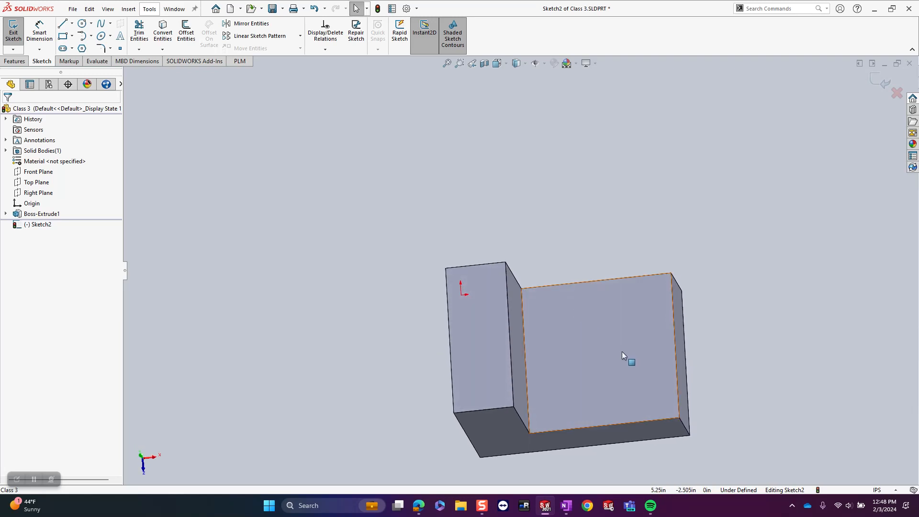
key("ctrl+8")
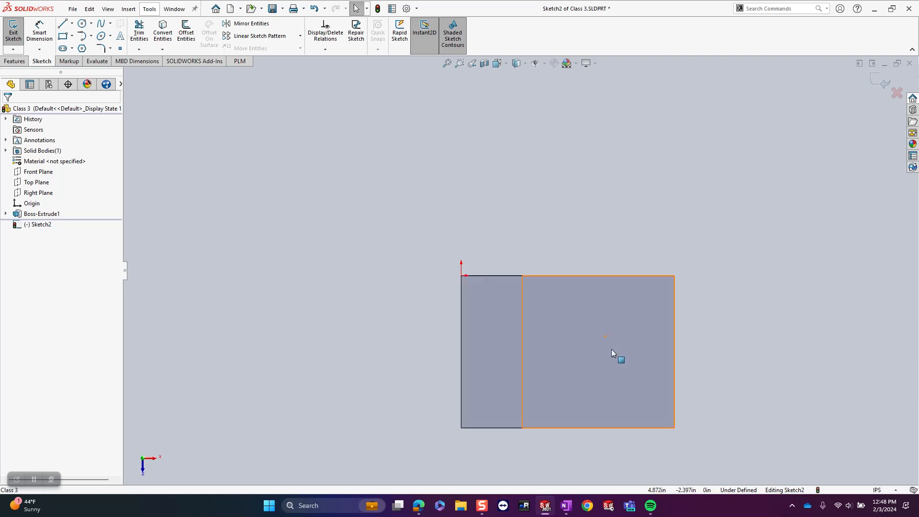
left_click(447, 63)
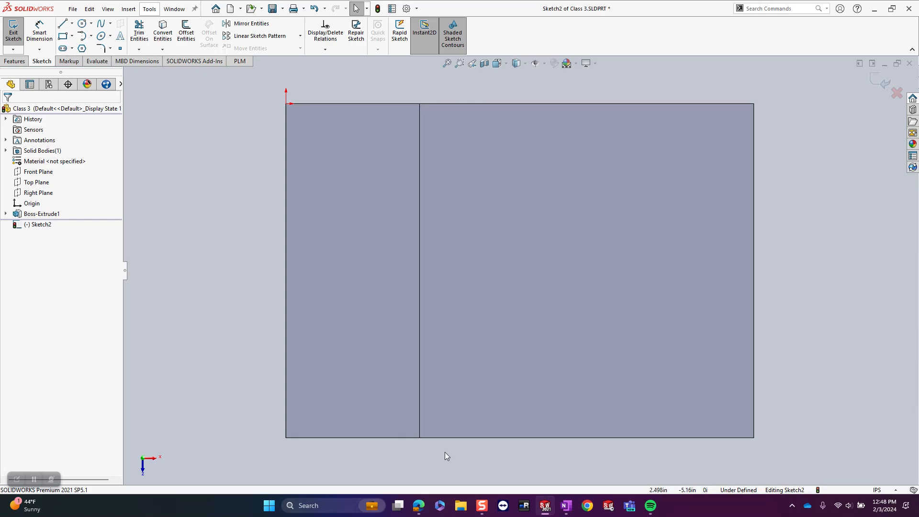
Step: Check the slot in the drawing's top view and sketch a corner rectangle about 3.1 by 1.19 in inward from the horizontal leg's end edge
left_click(419, 505)
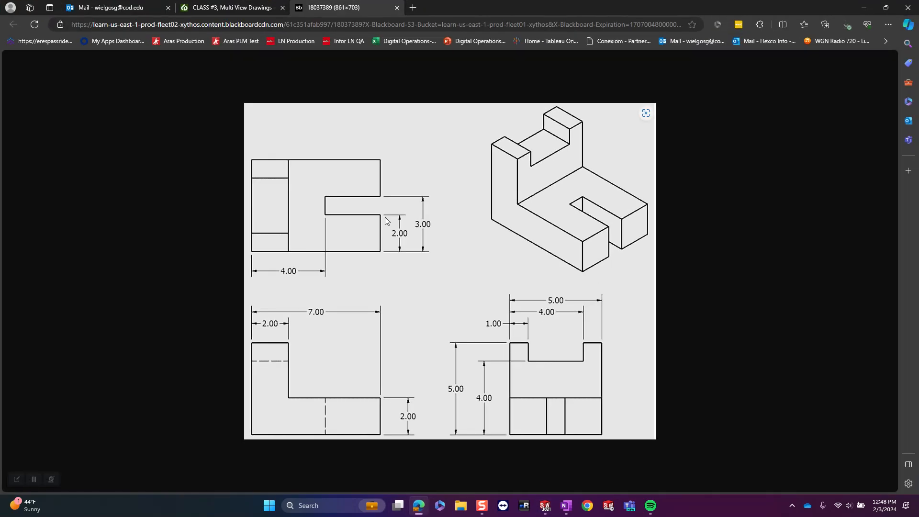
left_click(863, 7)
left_click(62, 36)
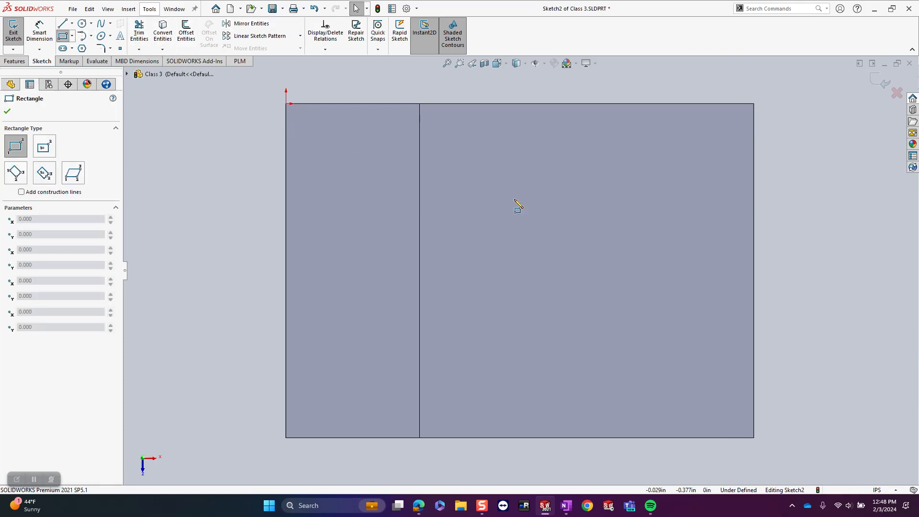
left_click(754, 215)
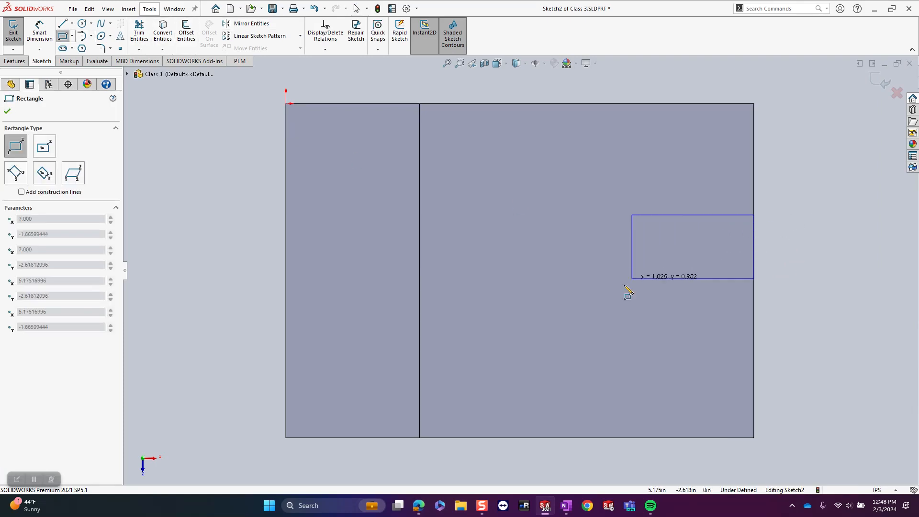
left_click(546, 295)
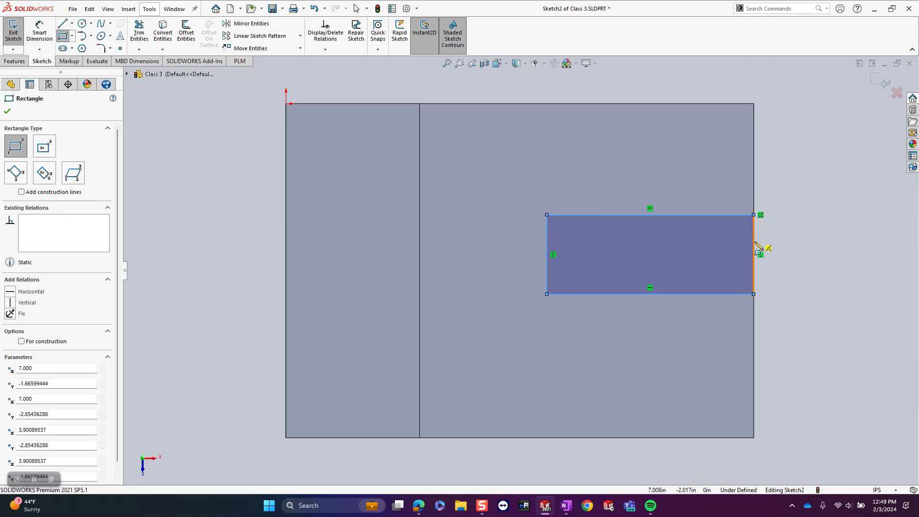
Step: Check the slot dimensions in the drawing and dimension the rectangle's lower edge 2 in from the part's front edge
left_click(418, 505)
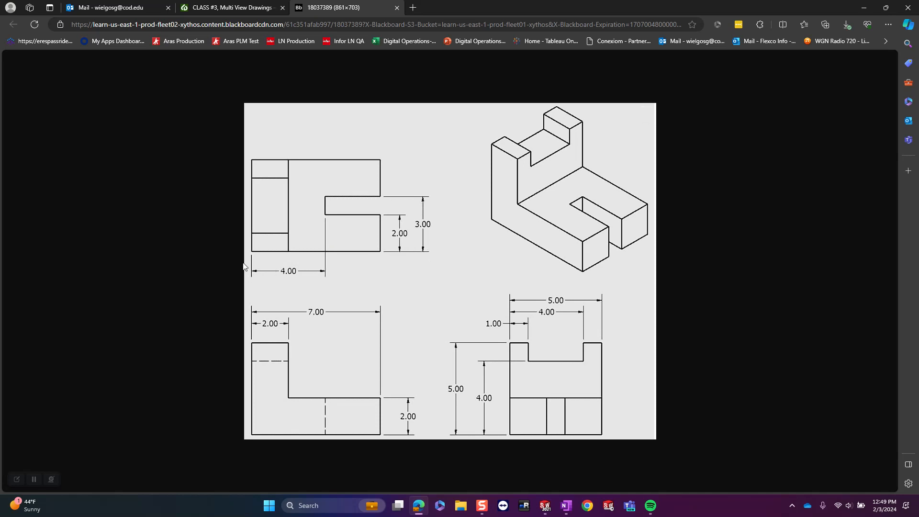
left_click(863, 8)
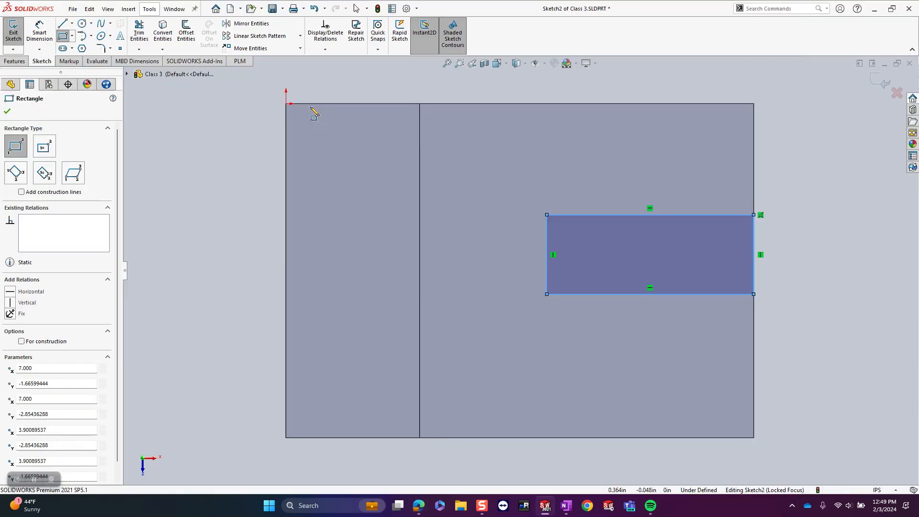
left_click(39, 31)
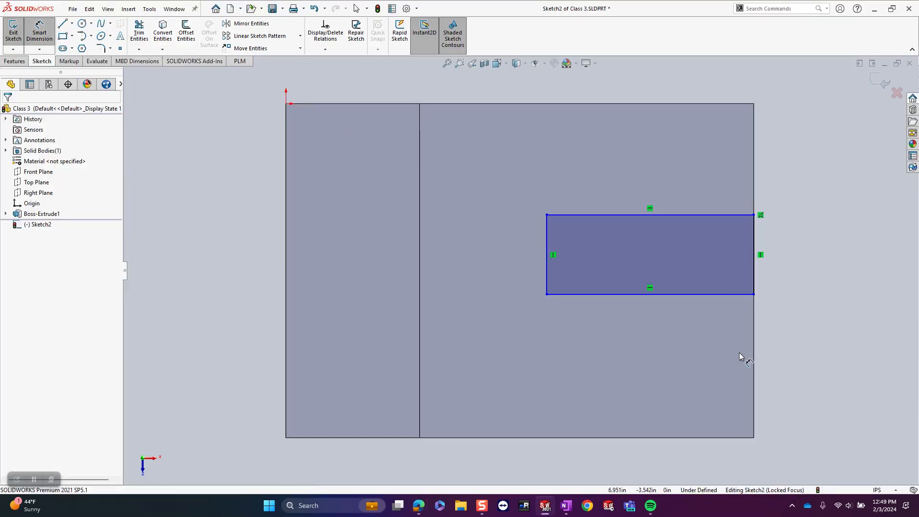
left_click(718, 437)
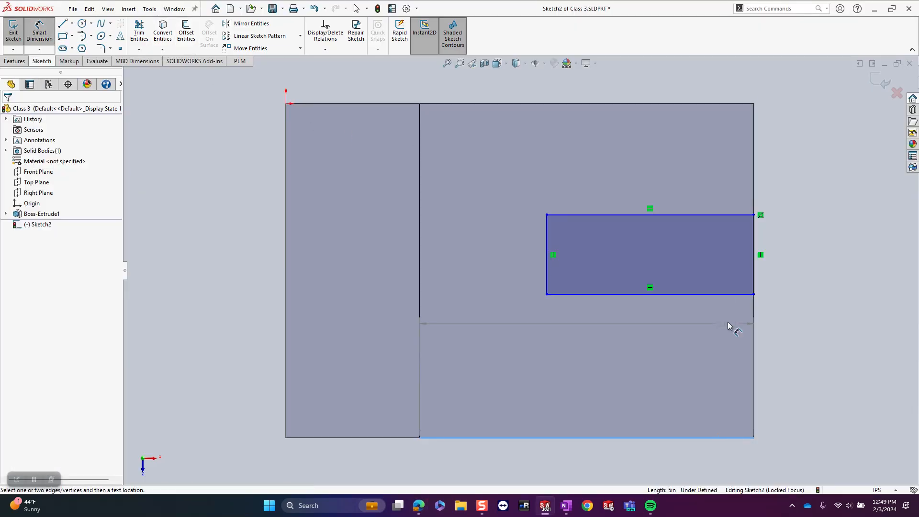
left_click(719, 297)
left_click(797, 362)
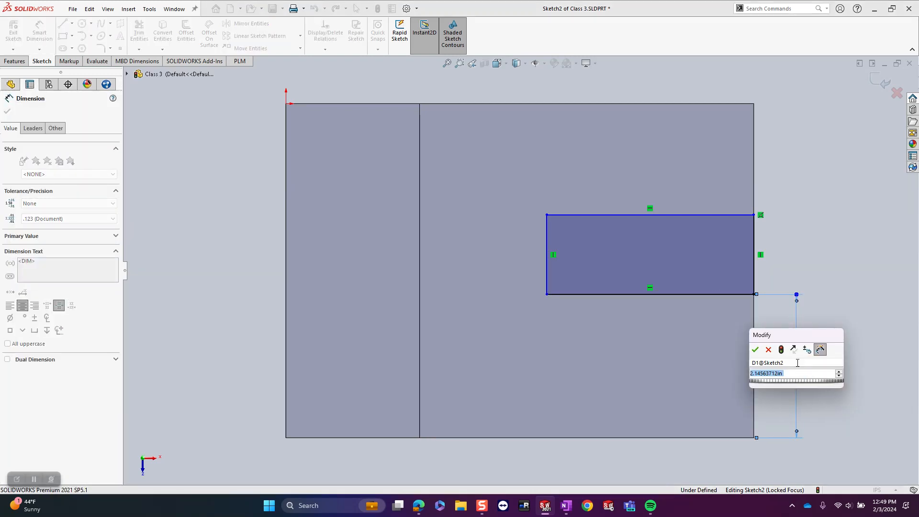
type("2")
key("Return")
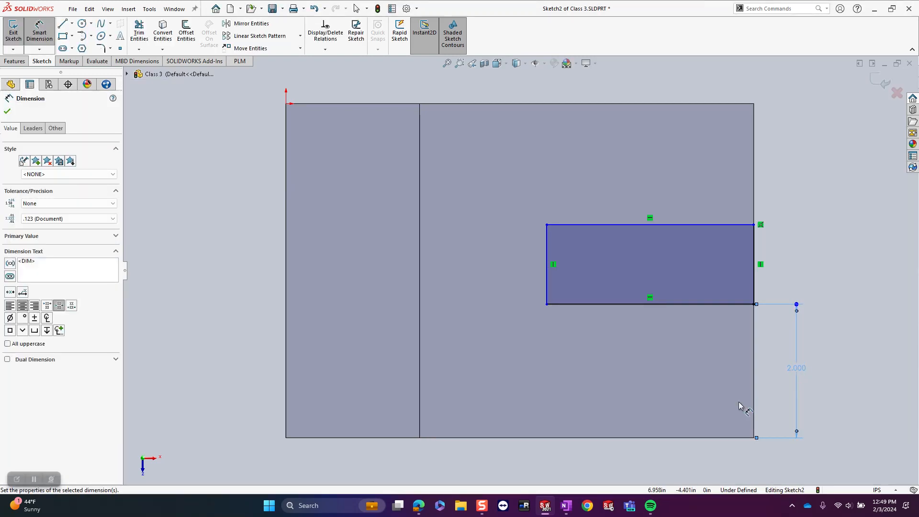
Step: Dimension the rectangle's upper edge 3 in from the part's front edge
left_click(722, 438)
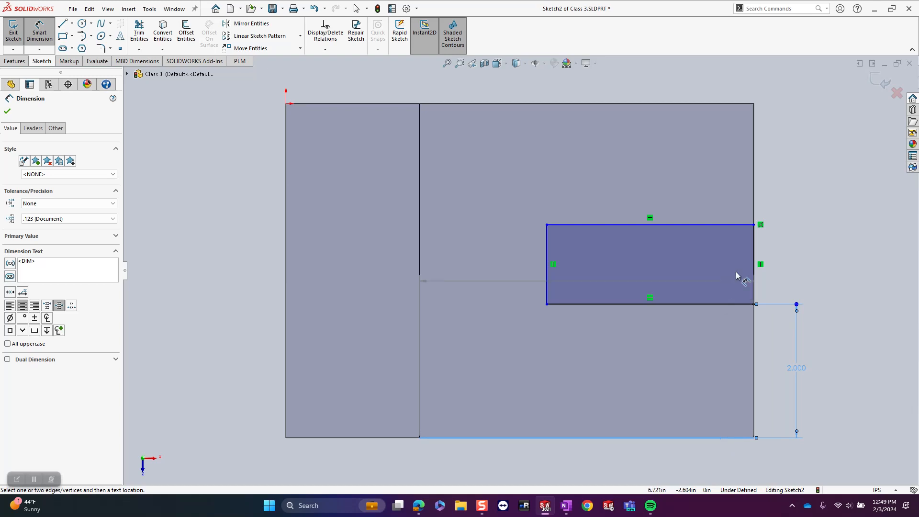
left_click(732, 225)
left_click(843, 299)
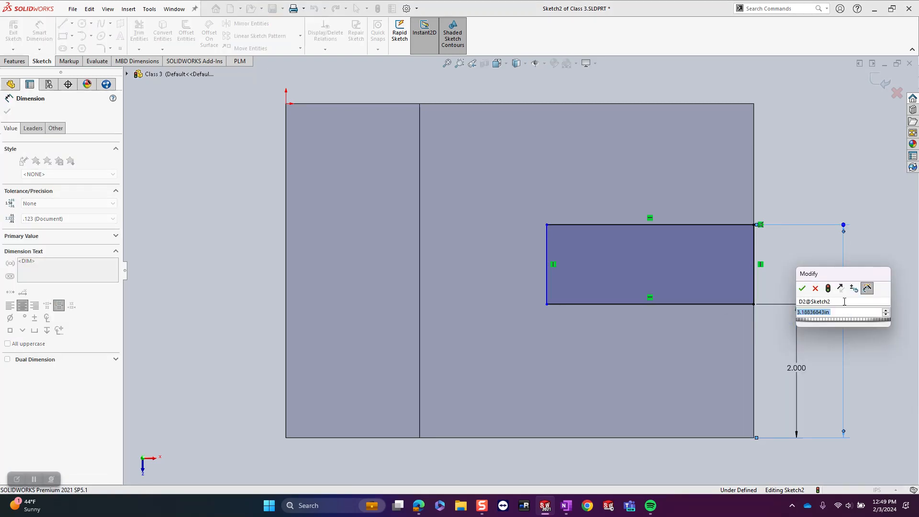
type("3")
key("Return")
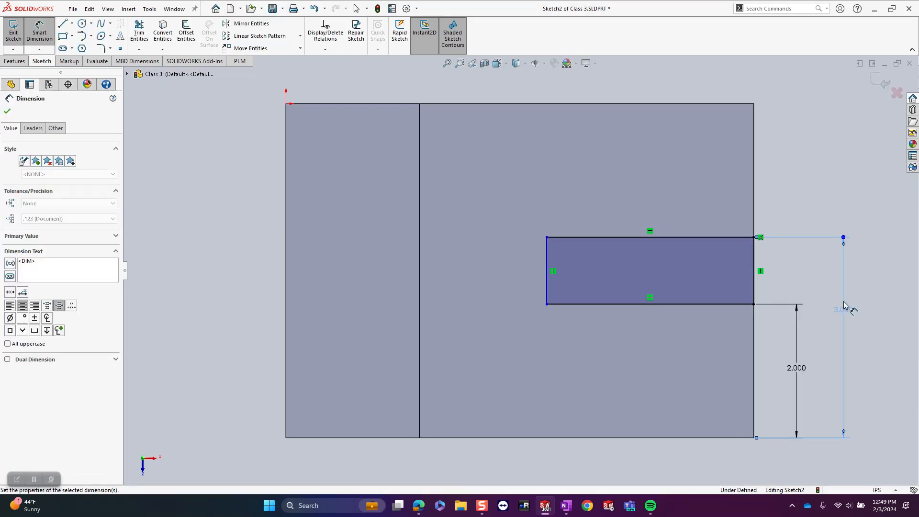
Step: Dimension the slot rectangle's inner end 4 in from the outer edge of the part's vertical leg
left_click(547, 273)
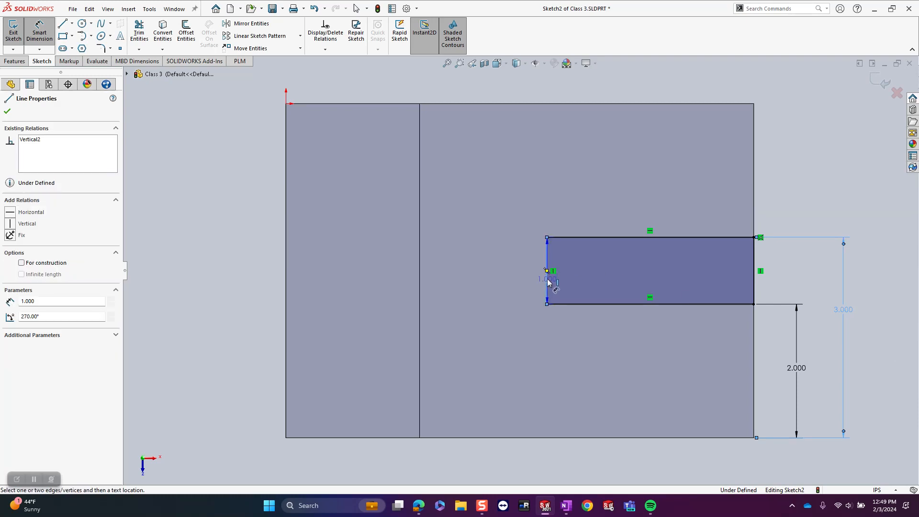
left_click(285, 284)
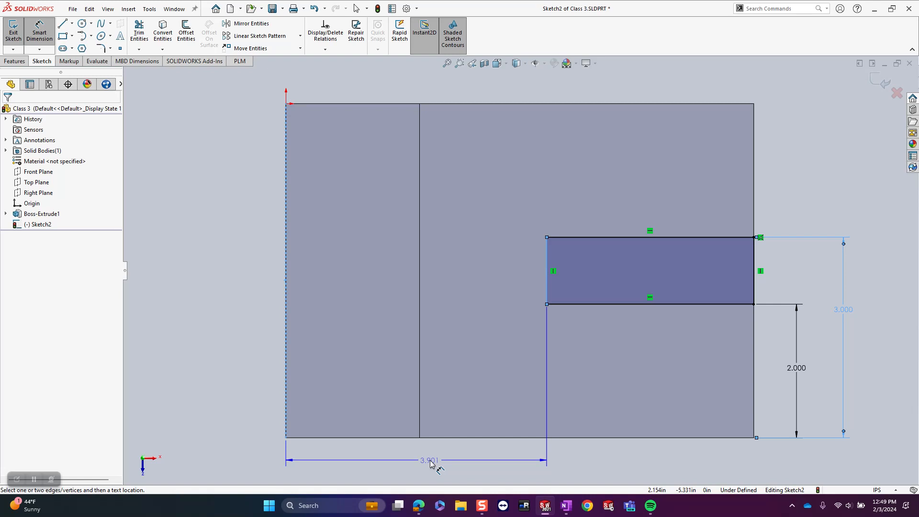
left_click(430, 460)
type("4")
key("Return")
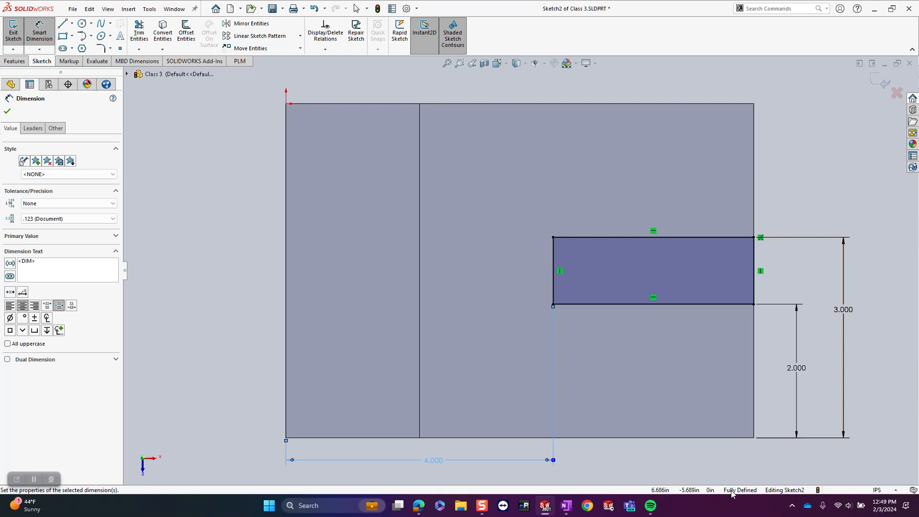
Step: Finish the slot sketch, cut it Through All in the horizontal leg and save the part
left_click(12, 30)
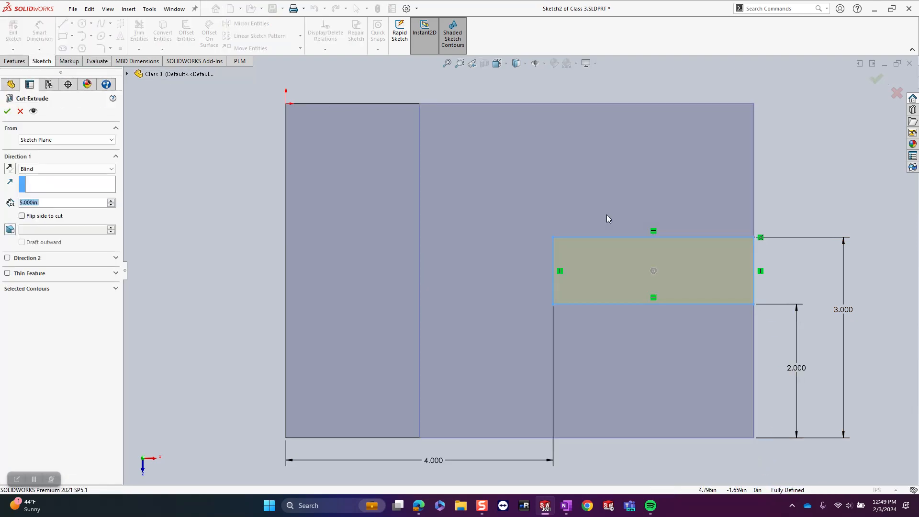
mouse_move(576, 337)
middle_mouse_down()
mouse_move(557, 335)
mouse_move(568, 321)
mouse_move(558, 267)
mouse_move(566, 242)
middle_mouse_up()
scroll(567, 360, "up", 2)
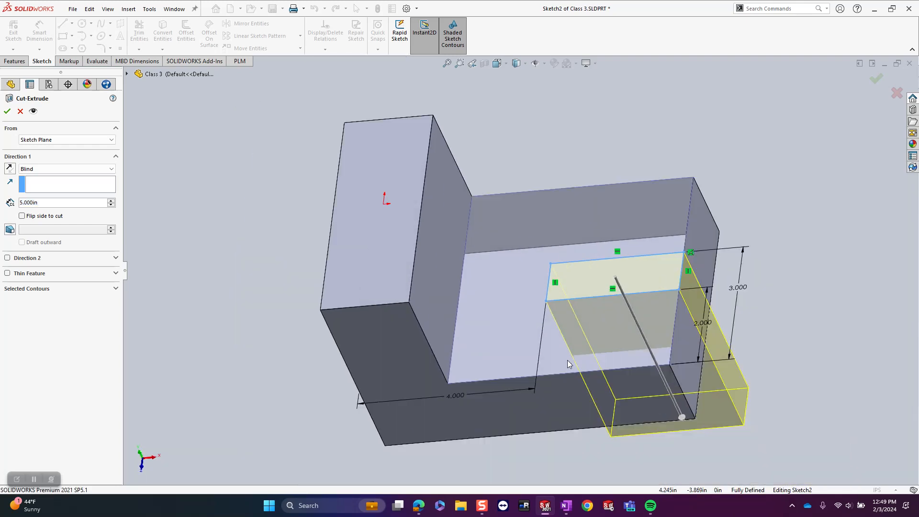
mouse_move(581, 389)
middle_mouse_down()
mouse_move(558, 354)
mouse_move(569, 335)
middle_mouse_up()
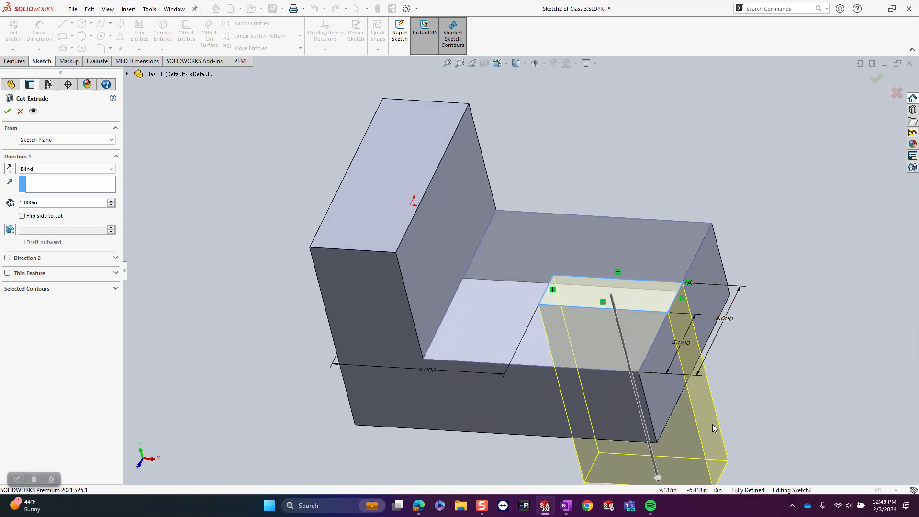
left_click(45, 170)
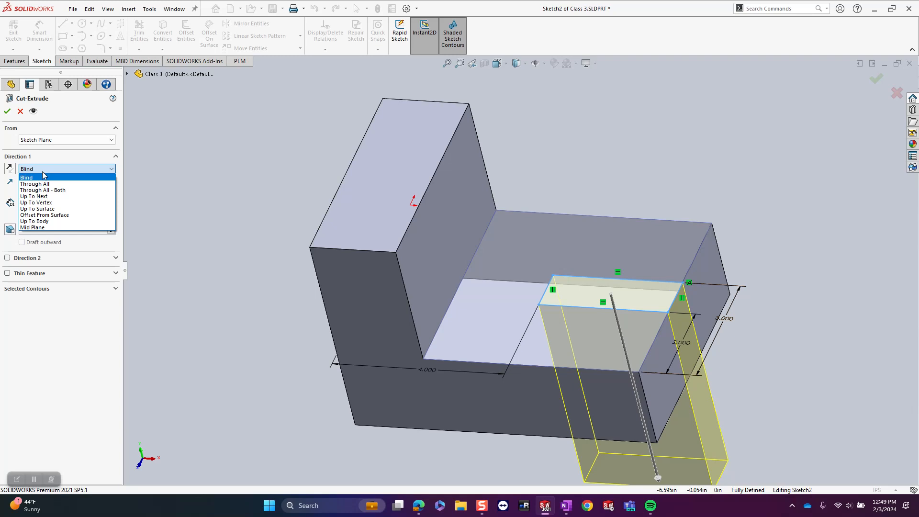
left_click(41, 184)
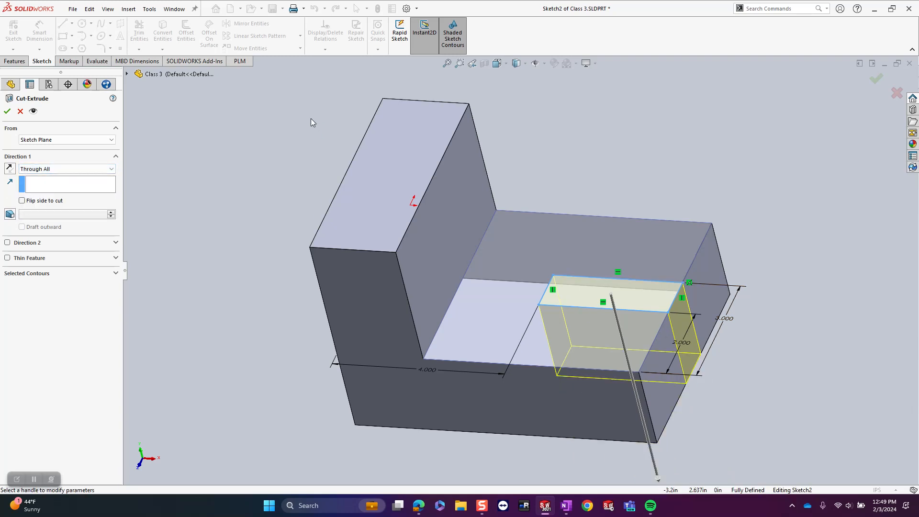
left_click(8, 112)
middle_click_drag(768, 302, 752, 281)
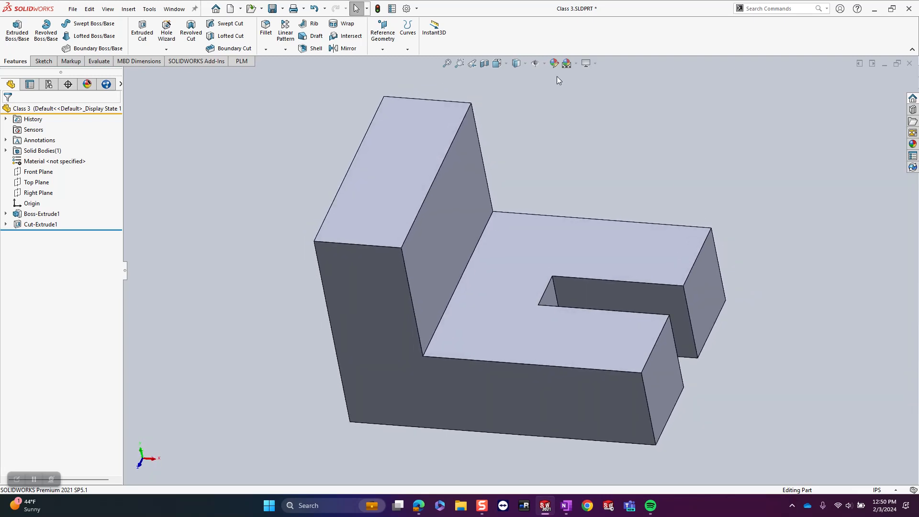
left_click(272, 8)
middle_click_drag(728, 209, 721, 222)
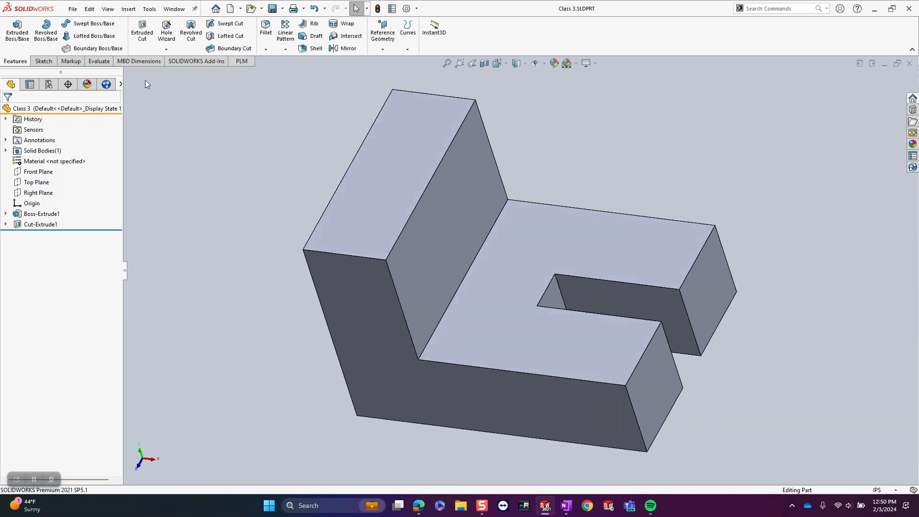
Step: Start an Extruded Cut sketch on the vertical leg's inner face and sketch a corner rectangle about 3.73 by 1.26 in down from its top edge
left_click(142, 27)
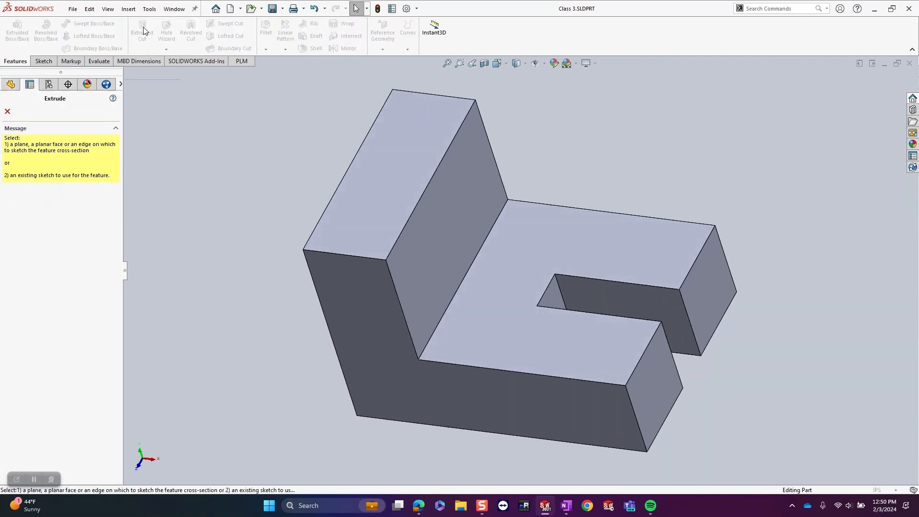
left_click(449, 232)
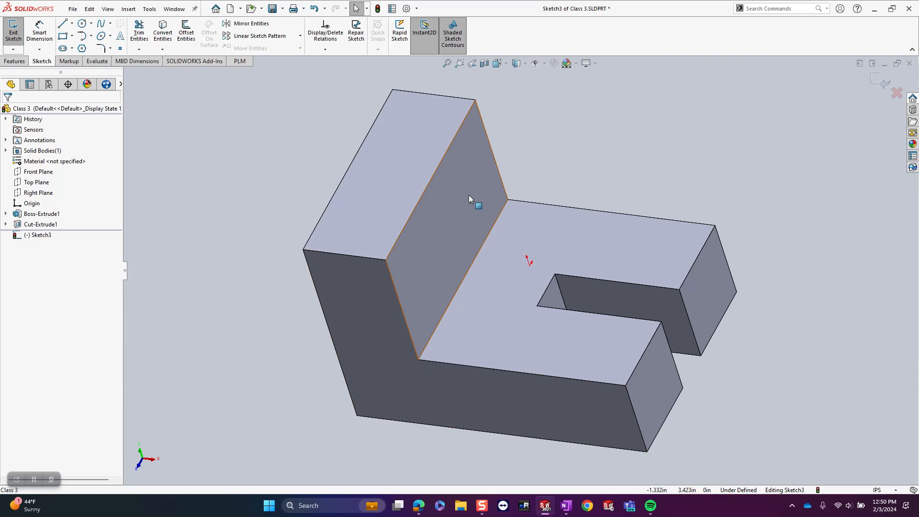
key("ctrl+8")
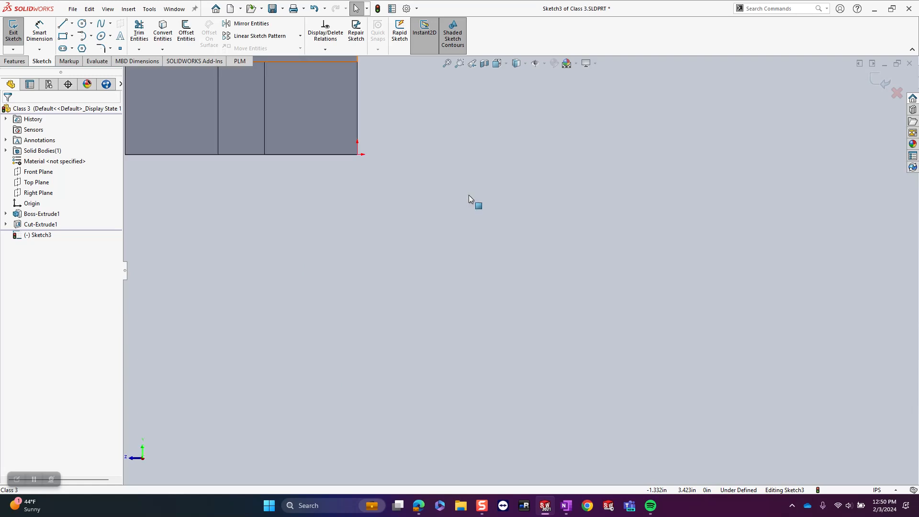
left_click(448, 65)
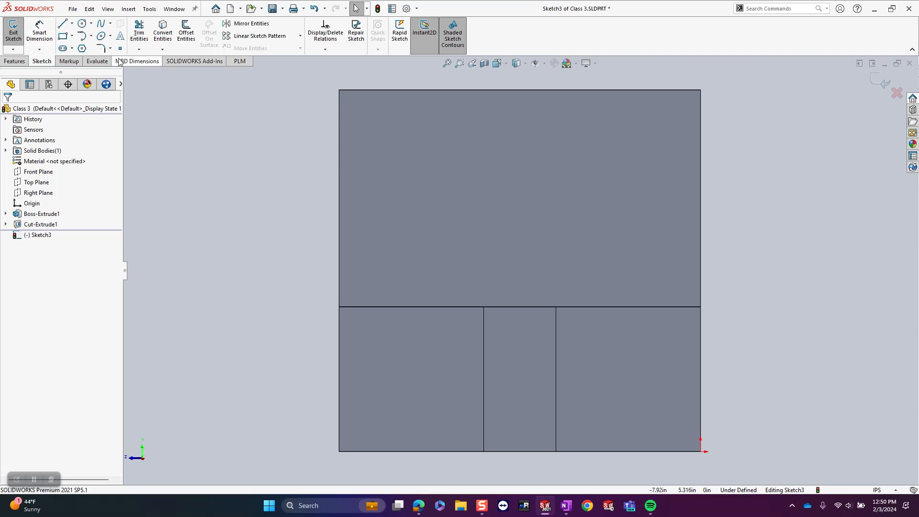
left_click(63, 36)
left_click(387, 90)
left_click(656, 181)
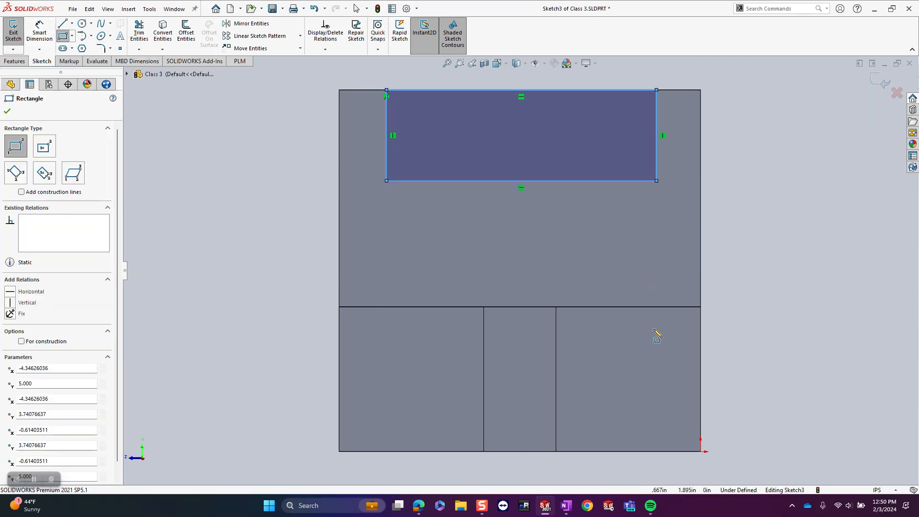
Step: Check the notch in the drawing's side view and dimension the rectangle's nearer vertical side 1 in from the part's front edge
left_click(419, 505)
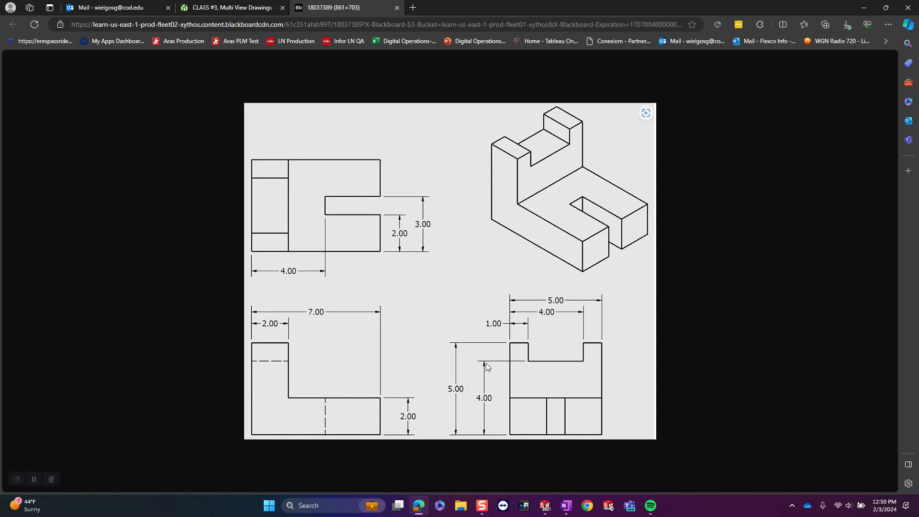
left_click(863, 7)
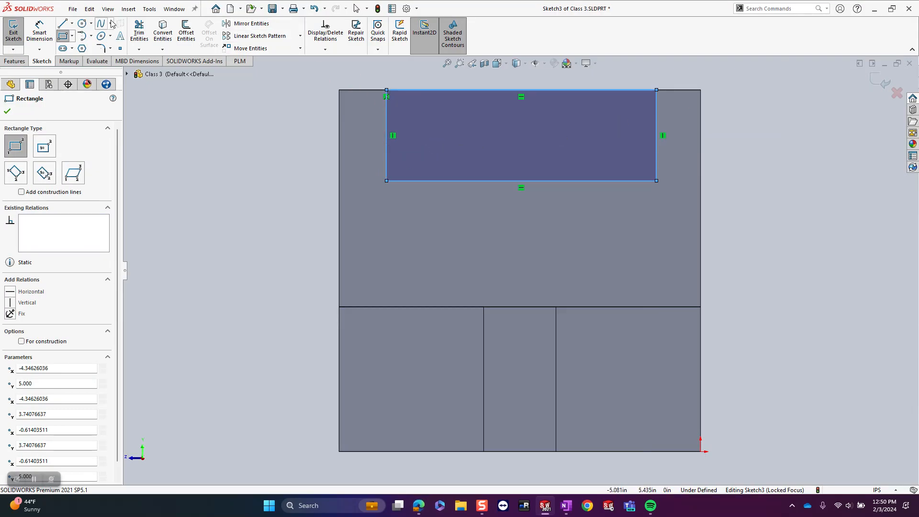
left_click(37, 27)
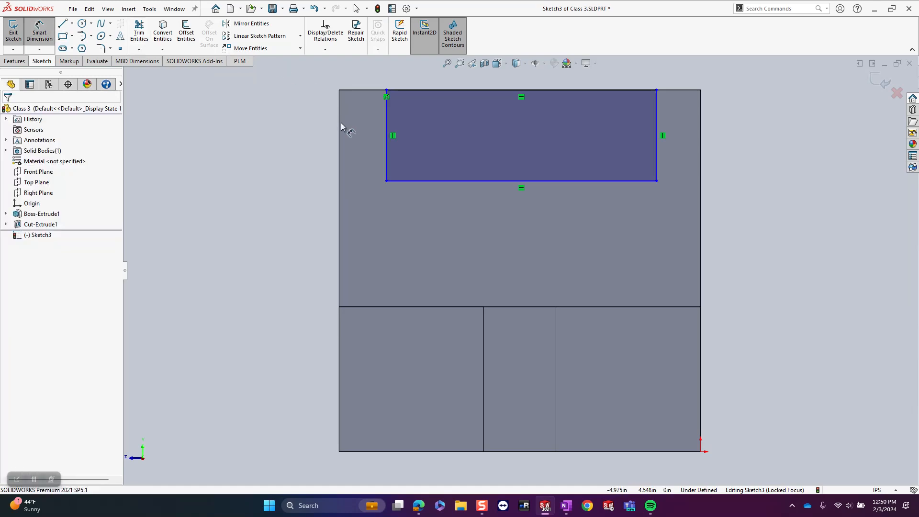
left_click(386, 139)
left_click(369, 71)
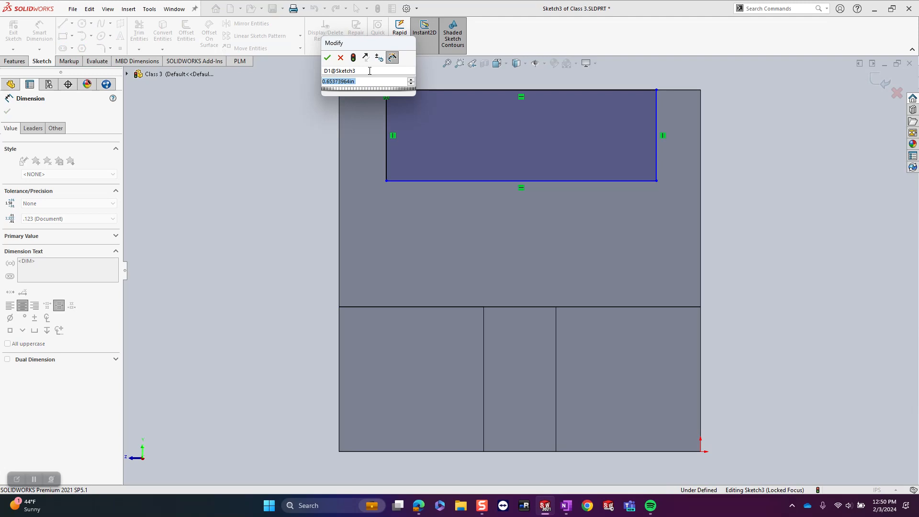
type("1")
key("Return")
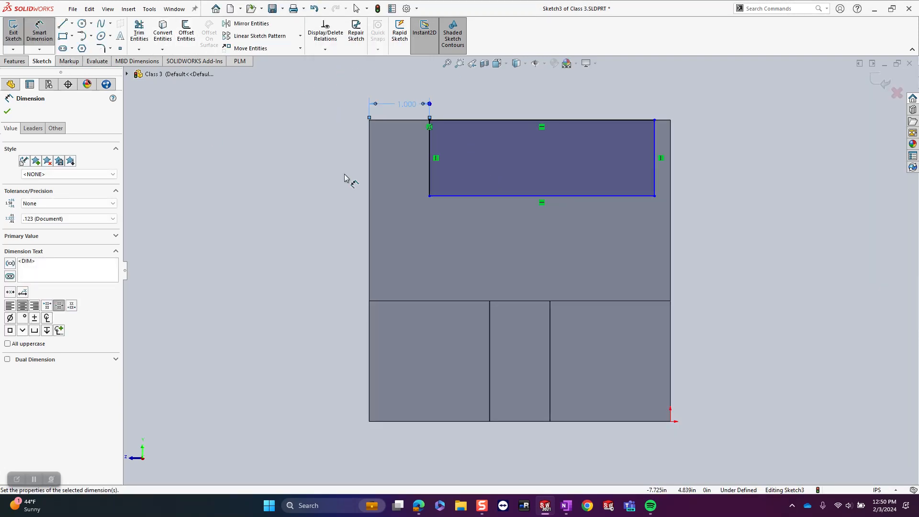
Step: Dimension the rectangle's farther vertical side 4 in from the part's front edge, checking the value in the drawing
left_click(371, 189)
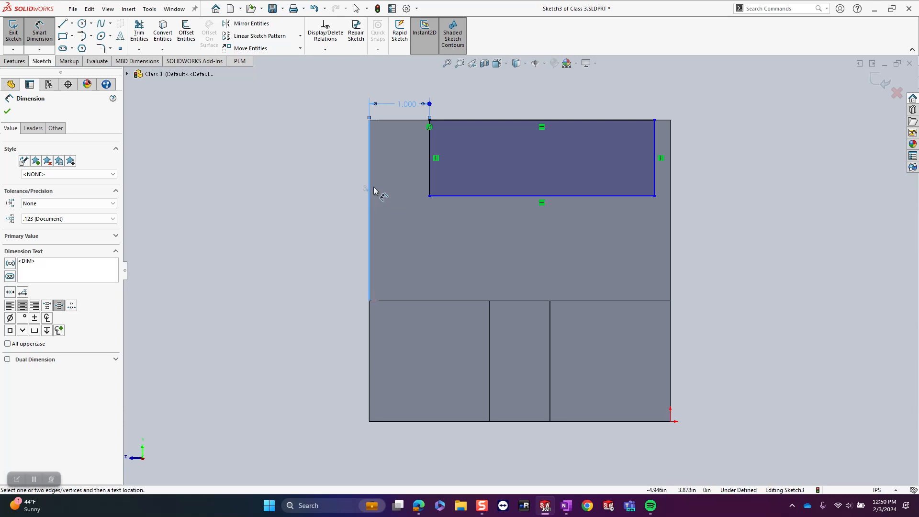
left_click(653, 140)
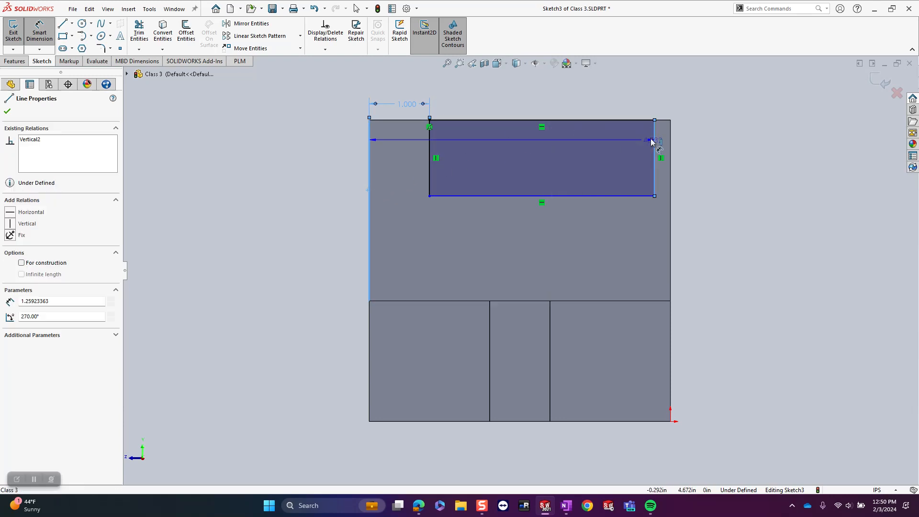
left_click(523, 87)
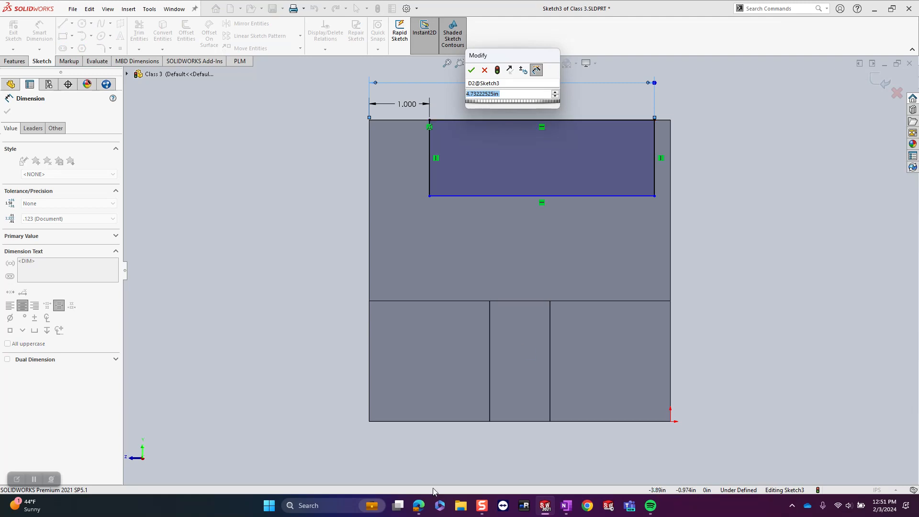
left_click(419, 509)
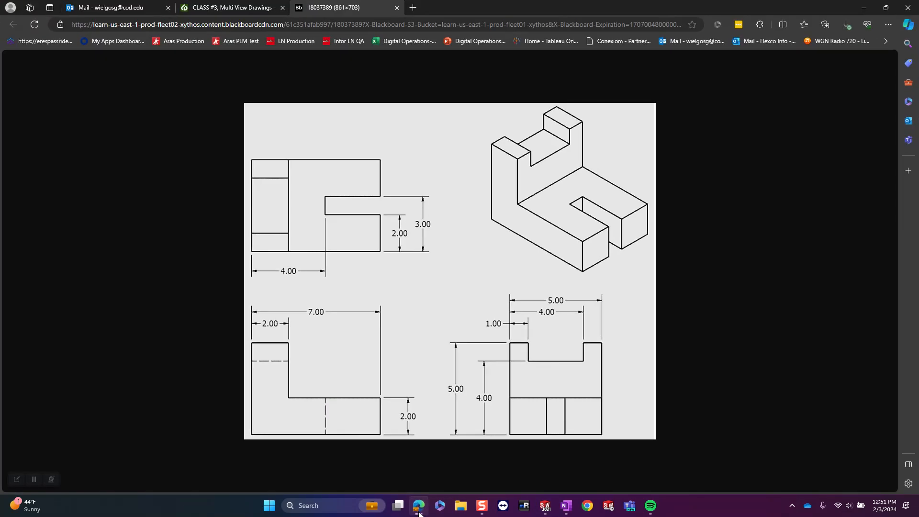
left_click(419, 509)
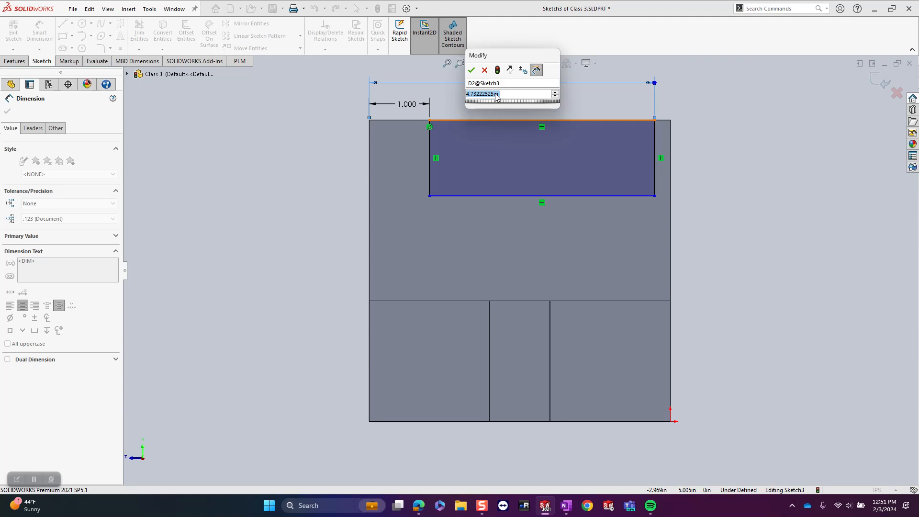
type("4")
key("Return")
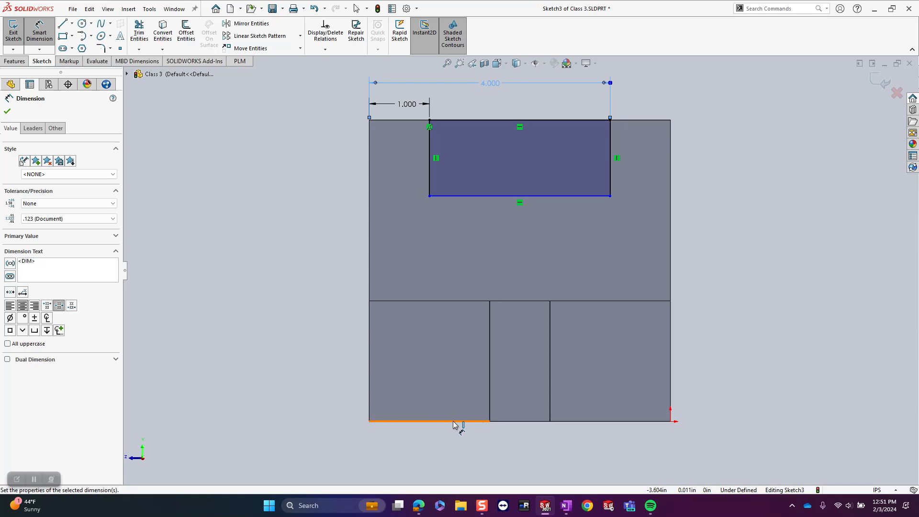
Step: Dimension the notch rectangle's lower edge 4 in from the part's bottom edge
left_click(437, 422)
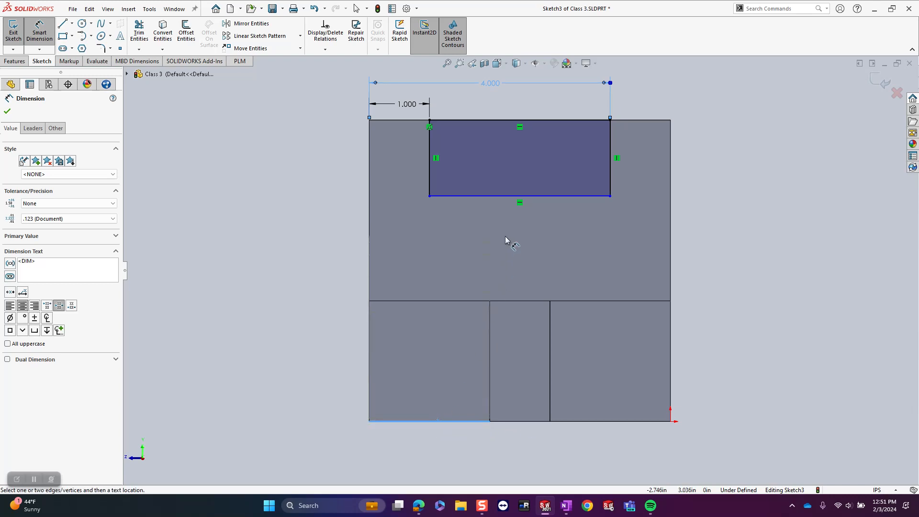
left_click(486, 196)
left_click(313, 293)
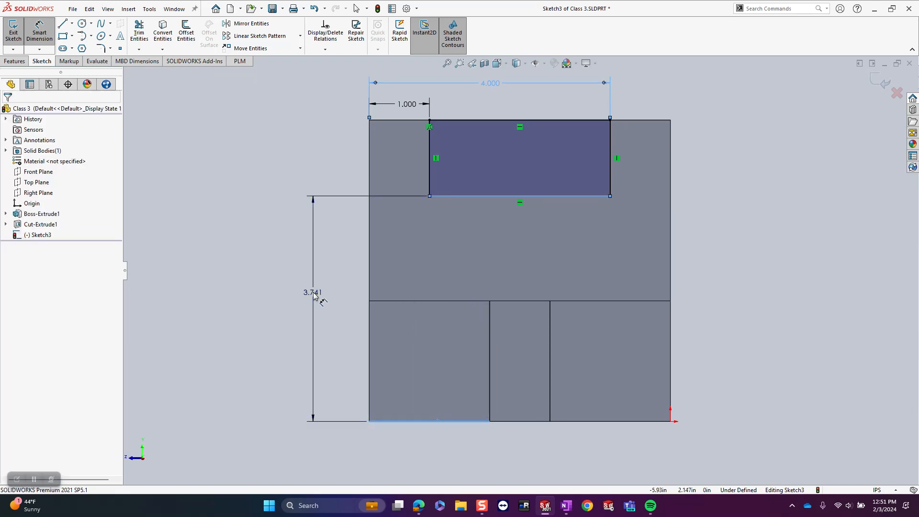
type("4")
key("Return")
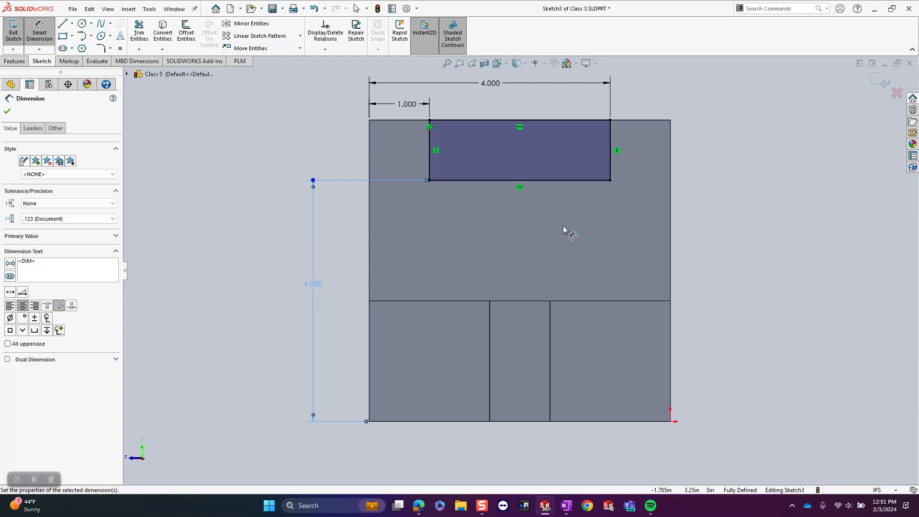
Step: Finish the notch sketch, cut it Through All in the vertical leg and save the finished part
left_click(39, 32)
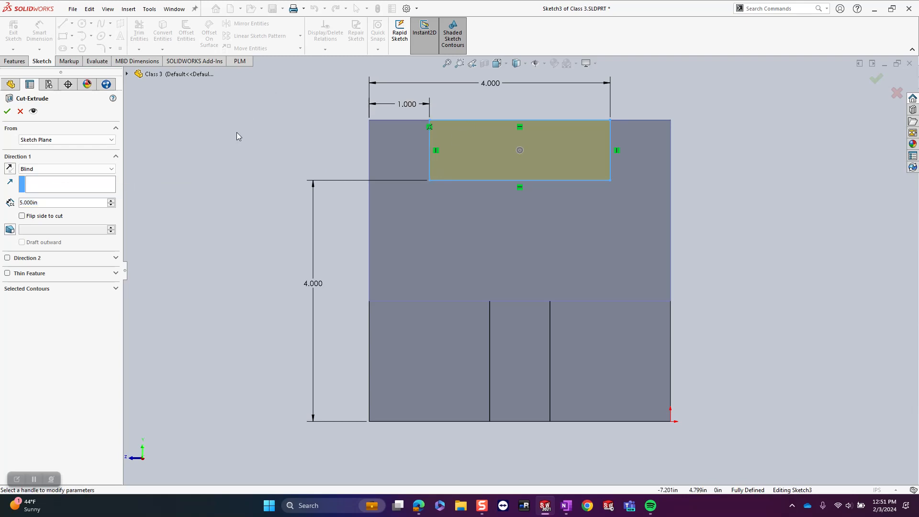
key("ctrl+7")
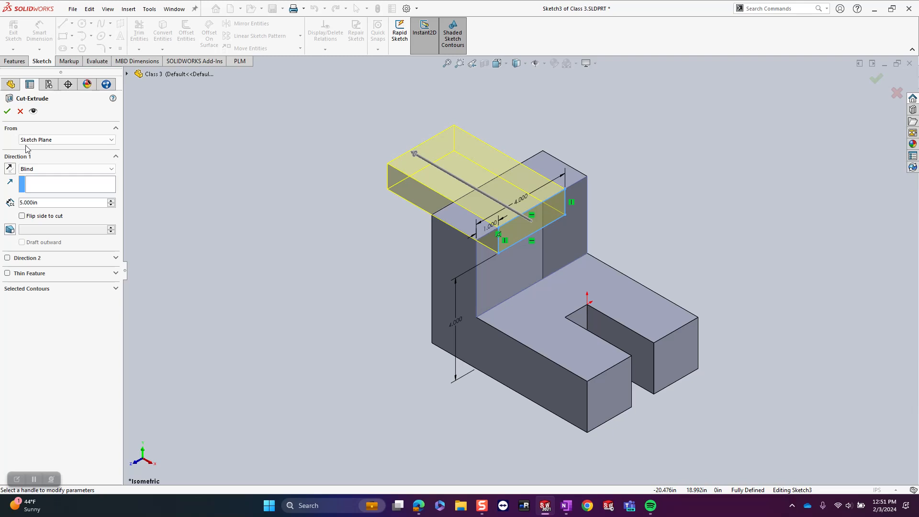
left_click(70, 168)
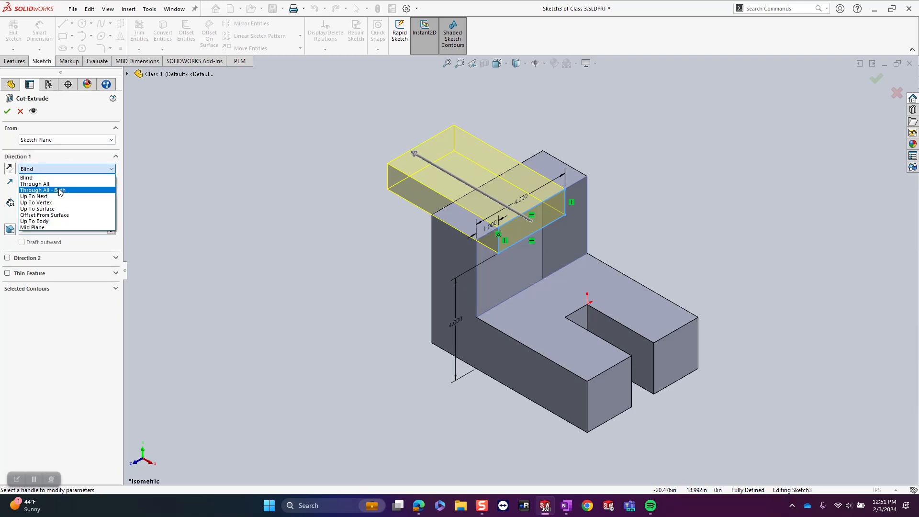
left_click(36, 183)
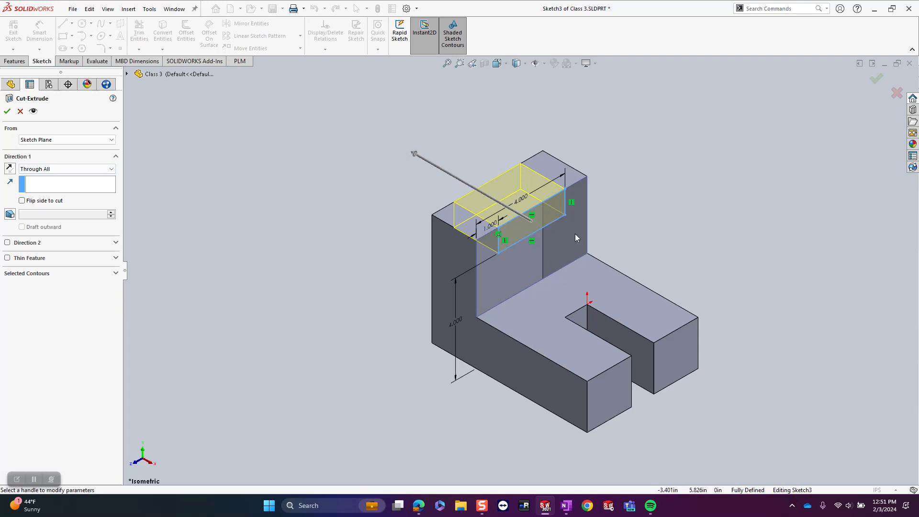
left_click(6, 114)
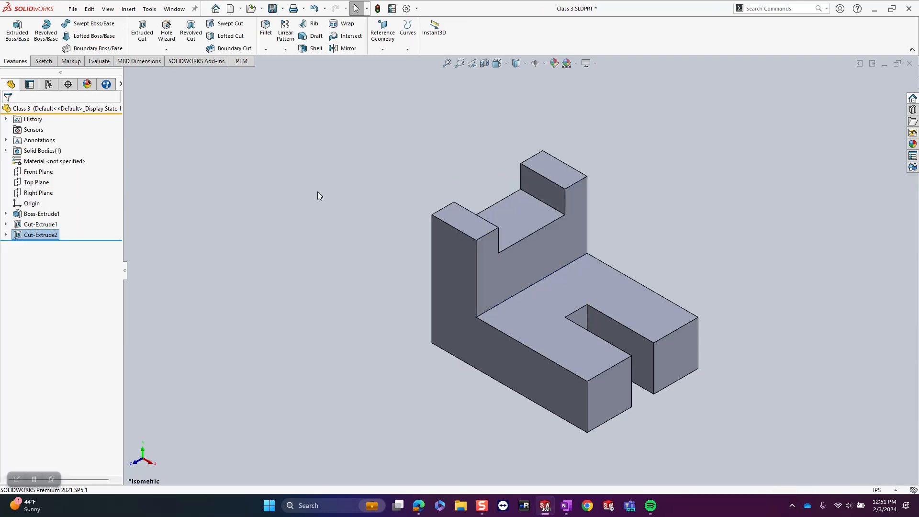
middle_click_drag(529, 279, 708, 328)
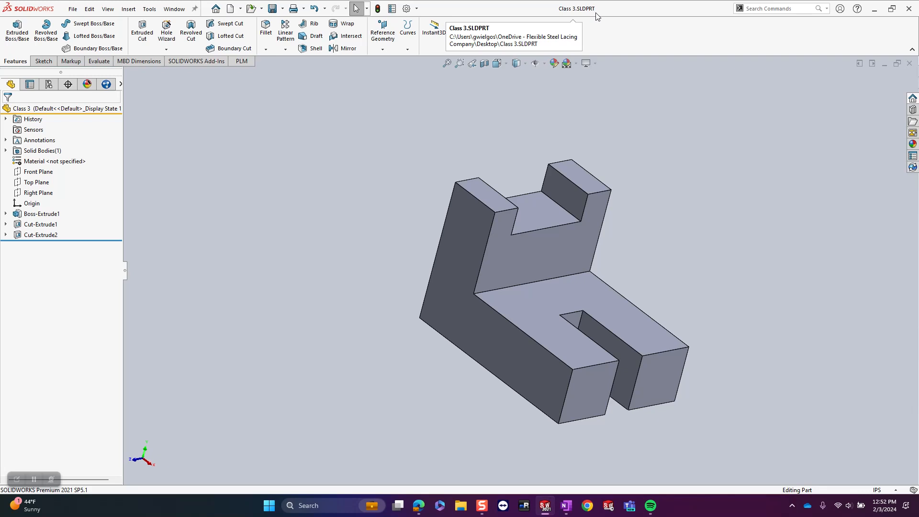
middle_click_drag(636, 191, 598, 201)
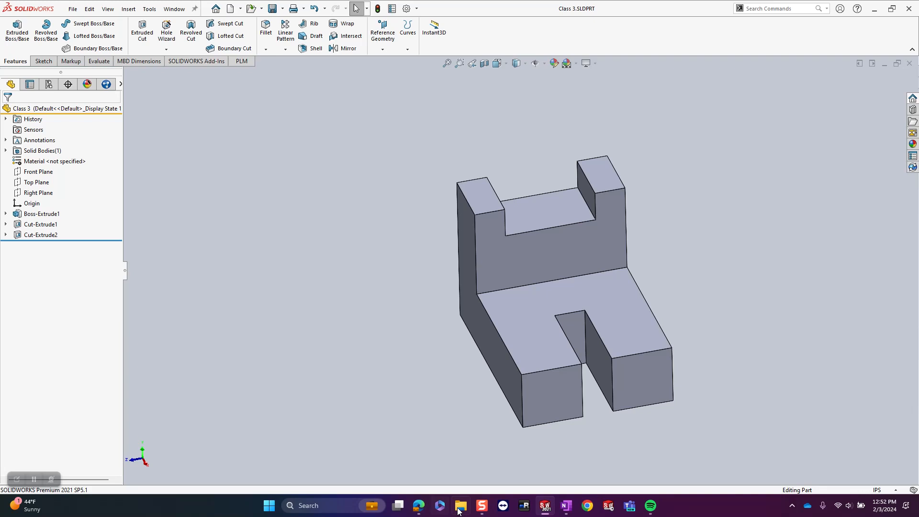